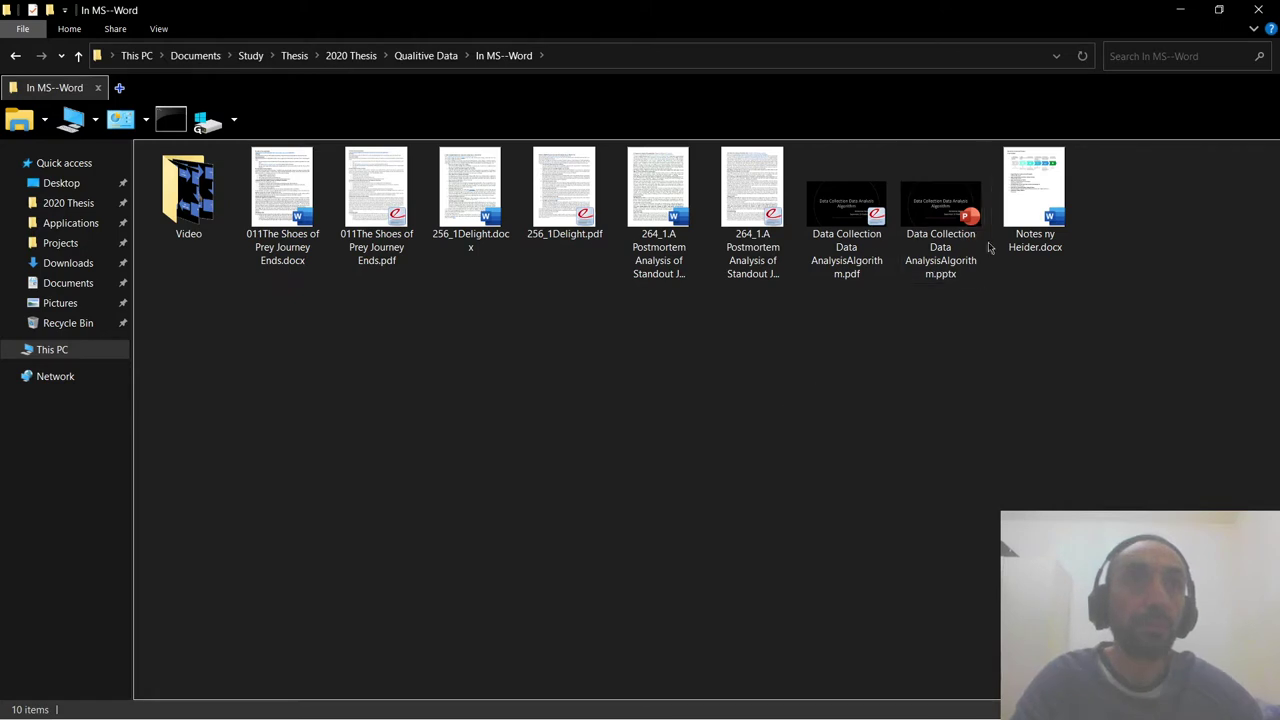
# Step: Go up to the Qualitive Data folder and open the HardwareStartups.xlsx workbook
pyautogui.hotkey('alt', 'Up')
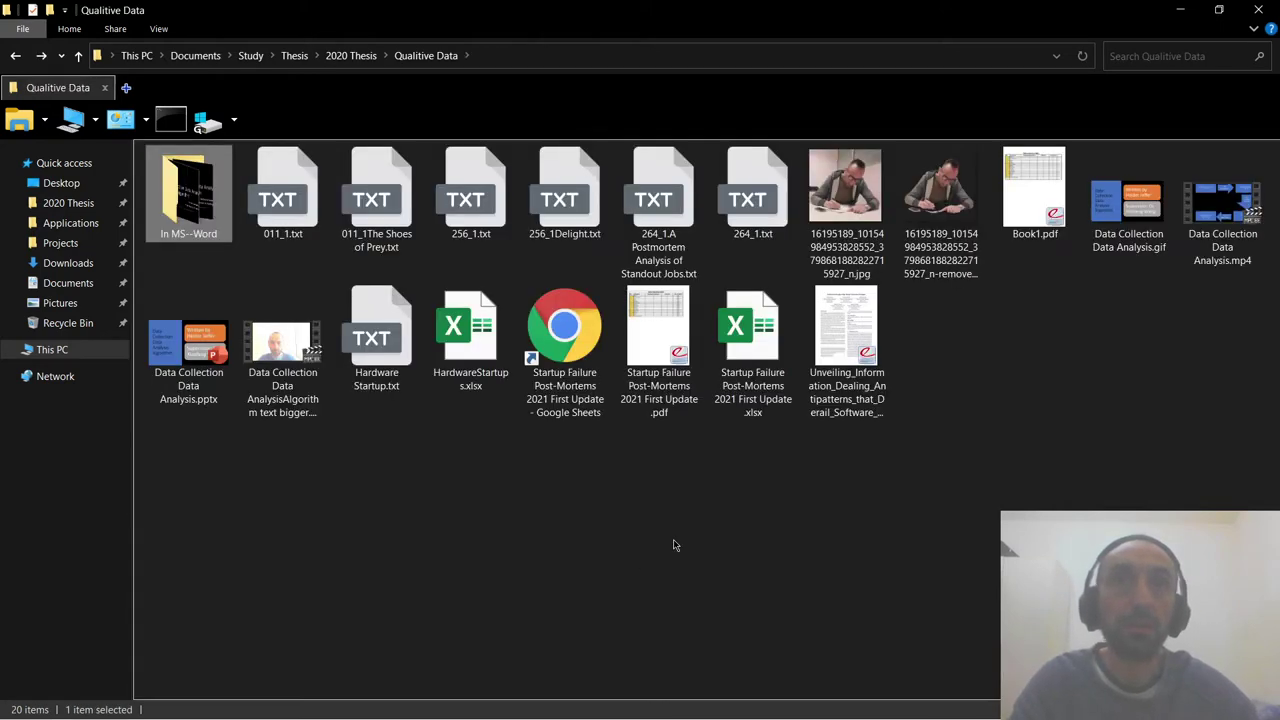
pyautogui.press('Right')
pyautogui.press('Right')
pyautogui.press('Right')
pyautogui.press('Right')
pyautogui.press('Down')
pyautogui.press('Left')
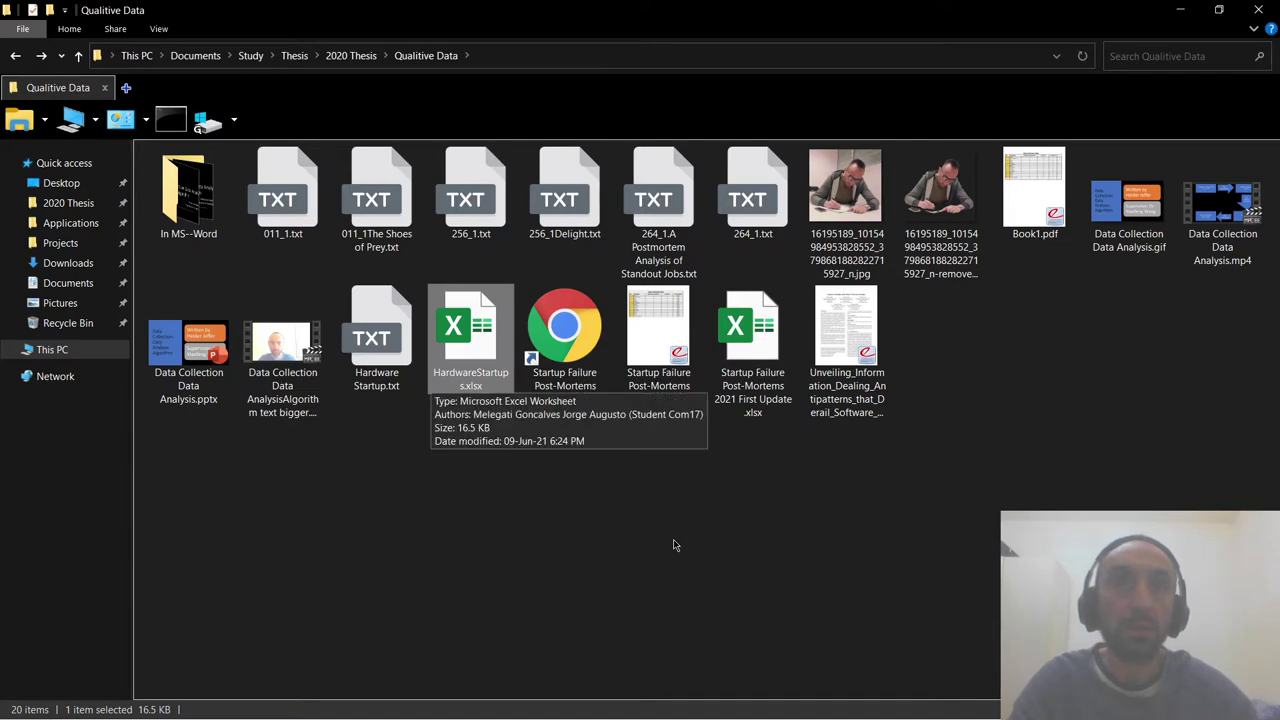
pyautogui.press('Return')
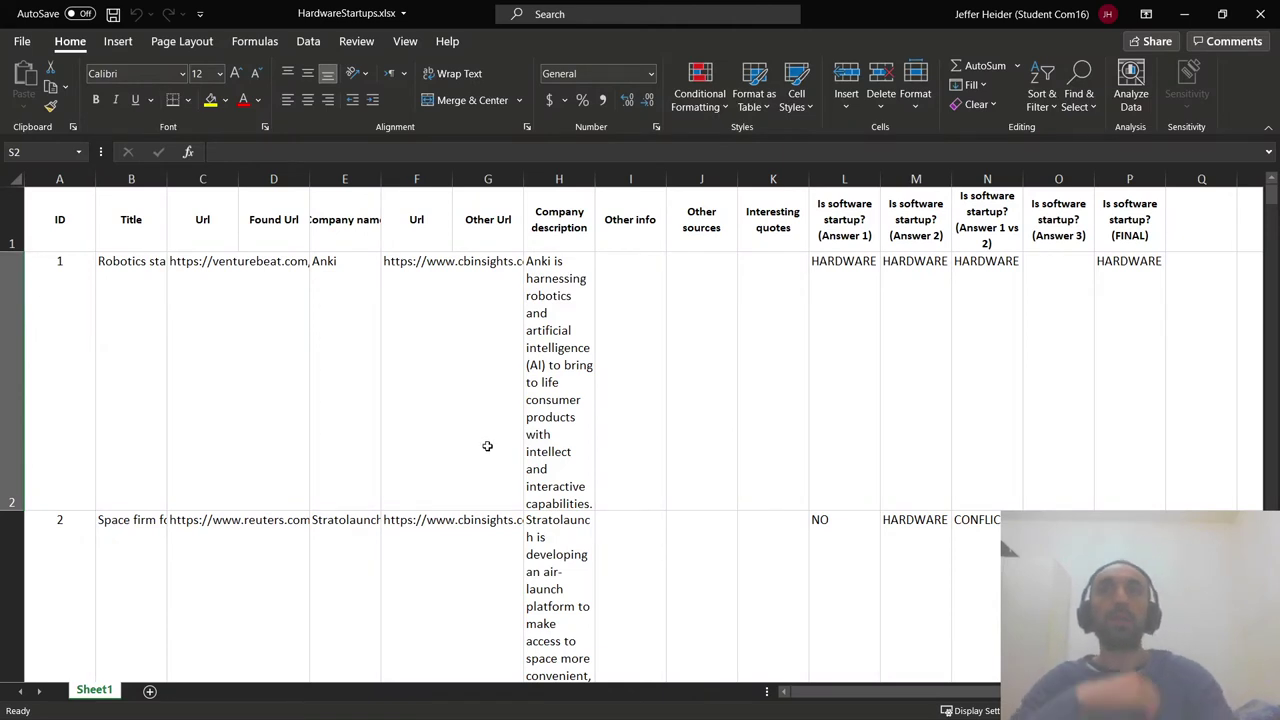
# Step: Look through the hardware startup rows on Sheet1 and inspect the Url and Found Url cells of the first record
pyautogui.scroll(-1, 487, 446)
pyautogui.scroll(1, 487, 446)
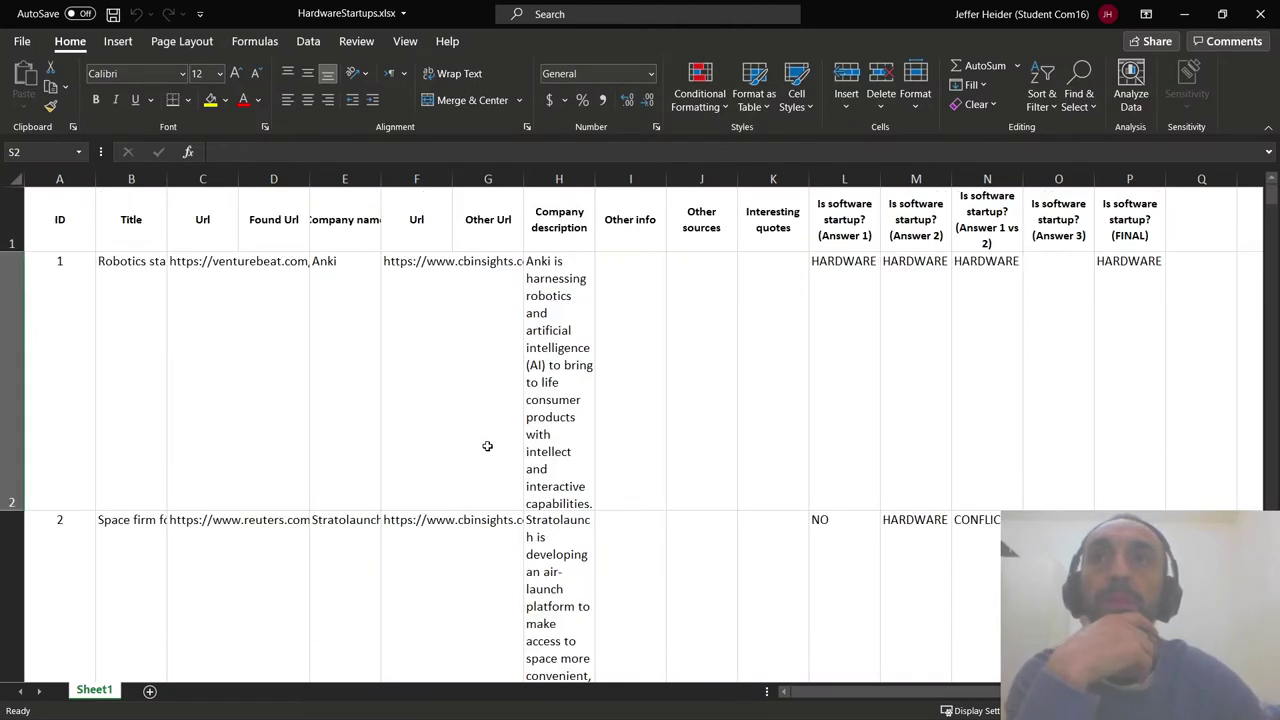
pyautogui.scroll(-5, 487, 446)
pyautogui.scroll(-3, 487, 446)
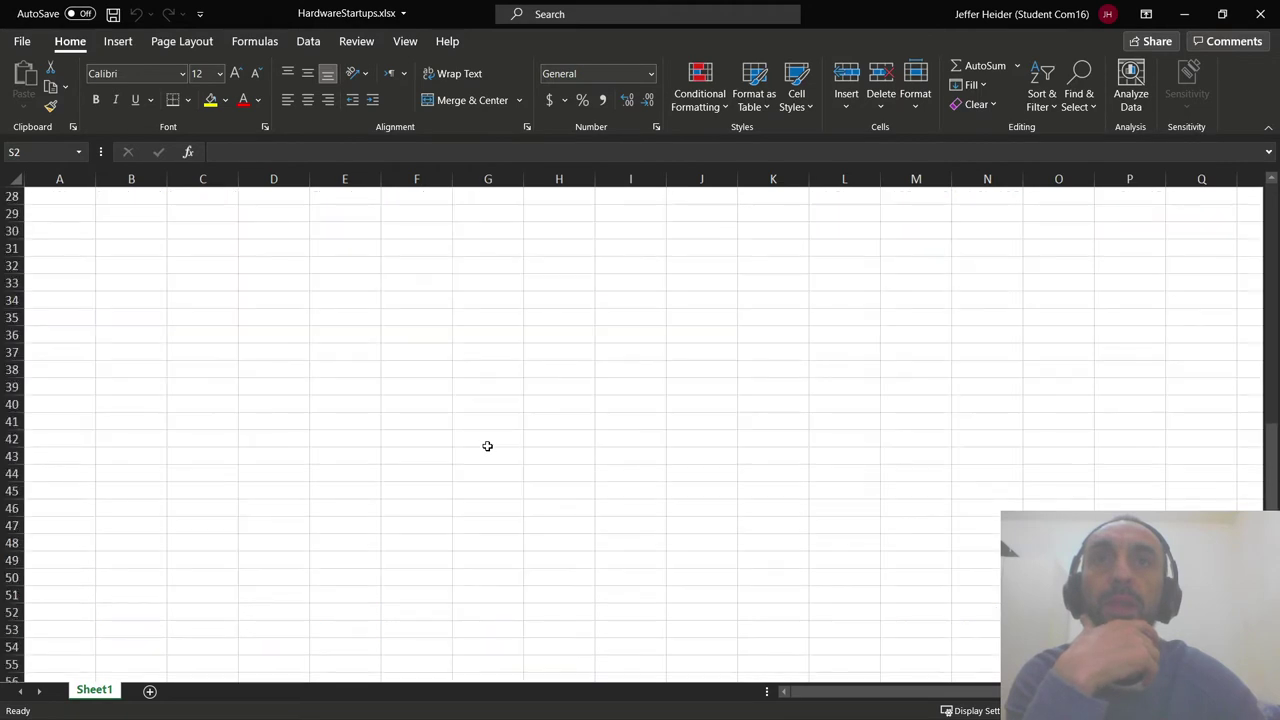
pyautogui.scroll(6, 487, 446)
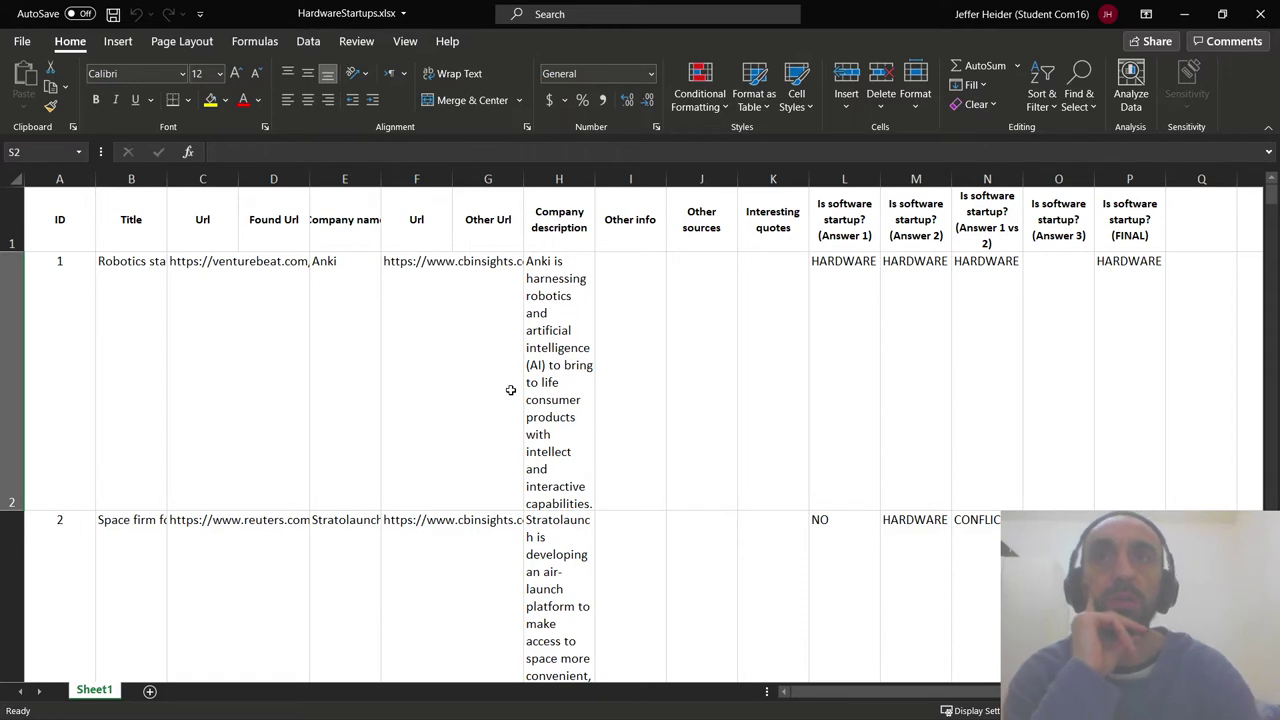
pyautogui.click(230, 365)
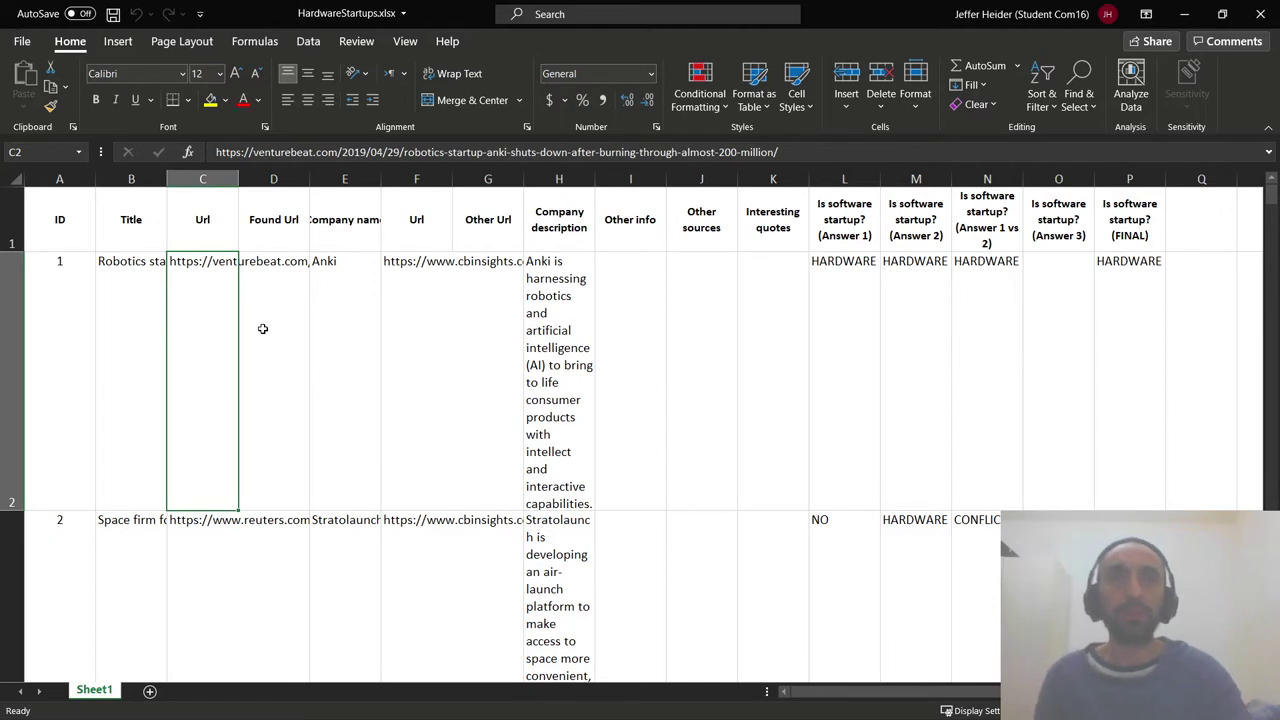
pyautogui.click(266, 260)
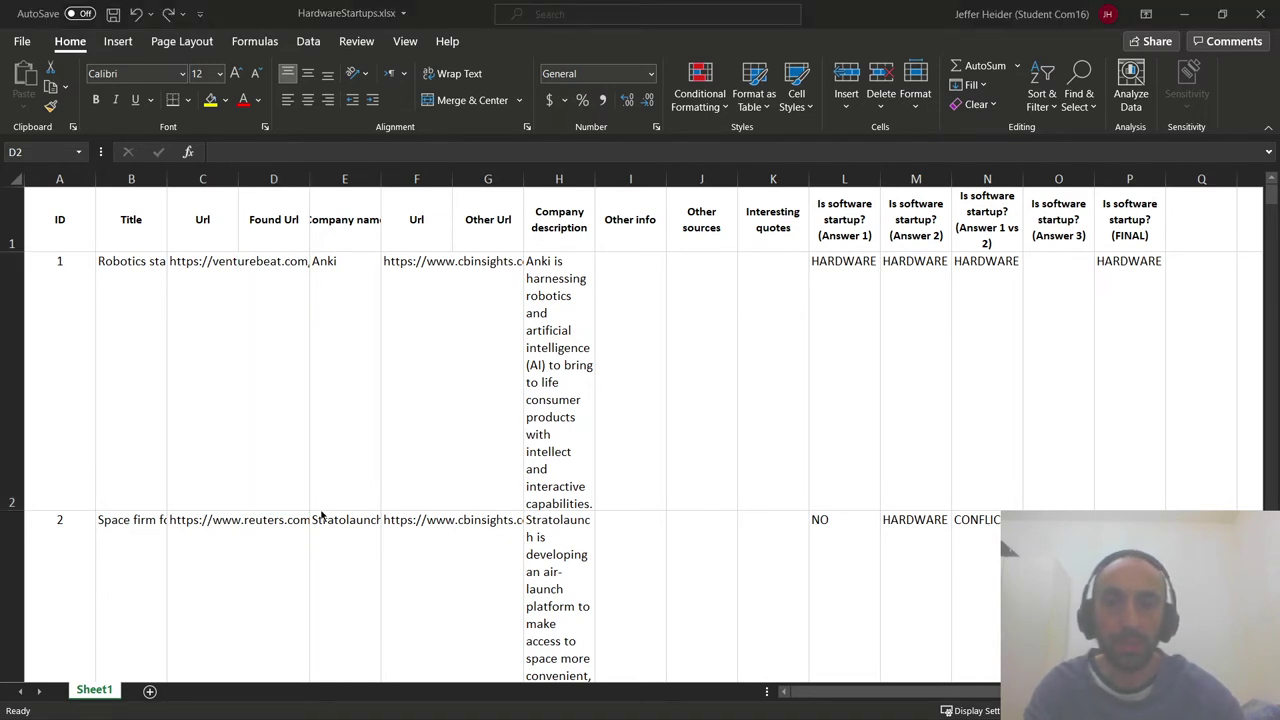
# Step: Switch to File Explorer and watch Data Collection Data Analysis.gif with the viewer's file browser pane collapsed, closing the viewer when done
pyautogui.hotkey('alt', 'Tab')
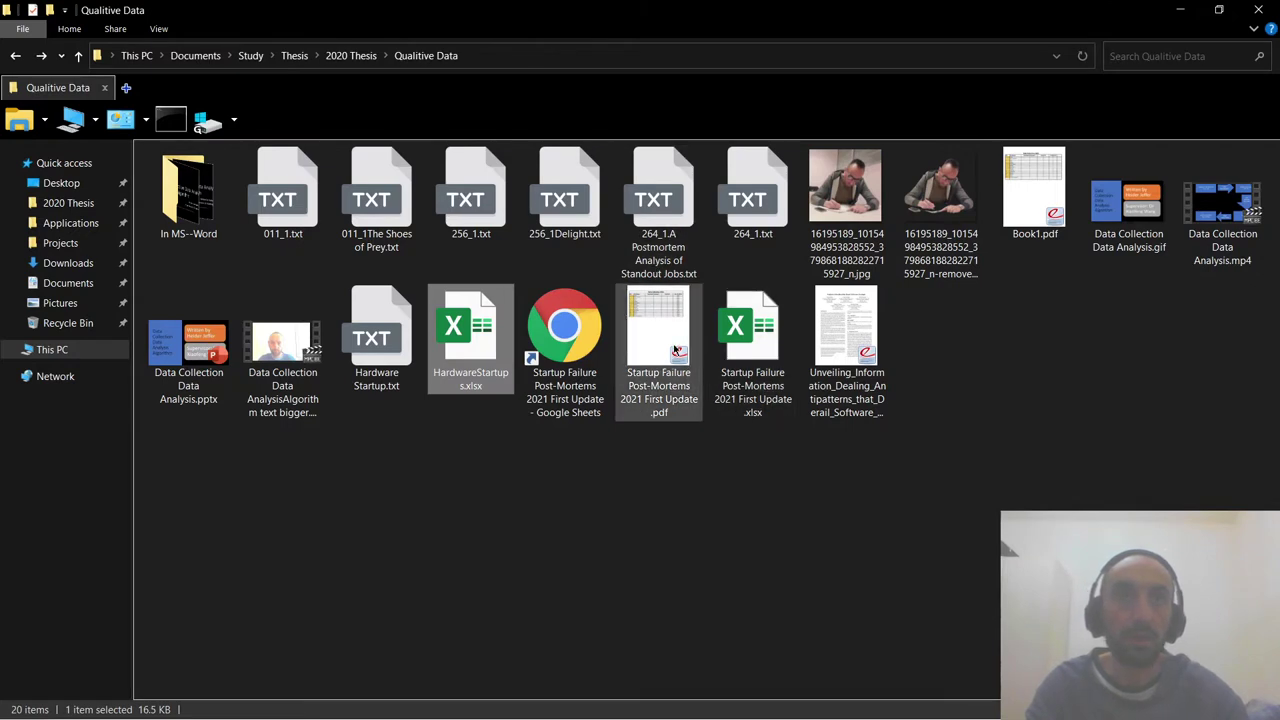
pyautogui.click(676, 350)
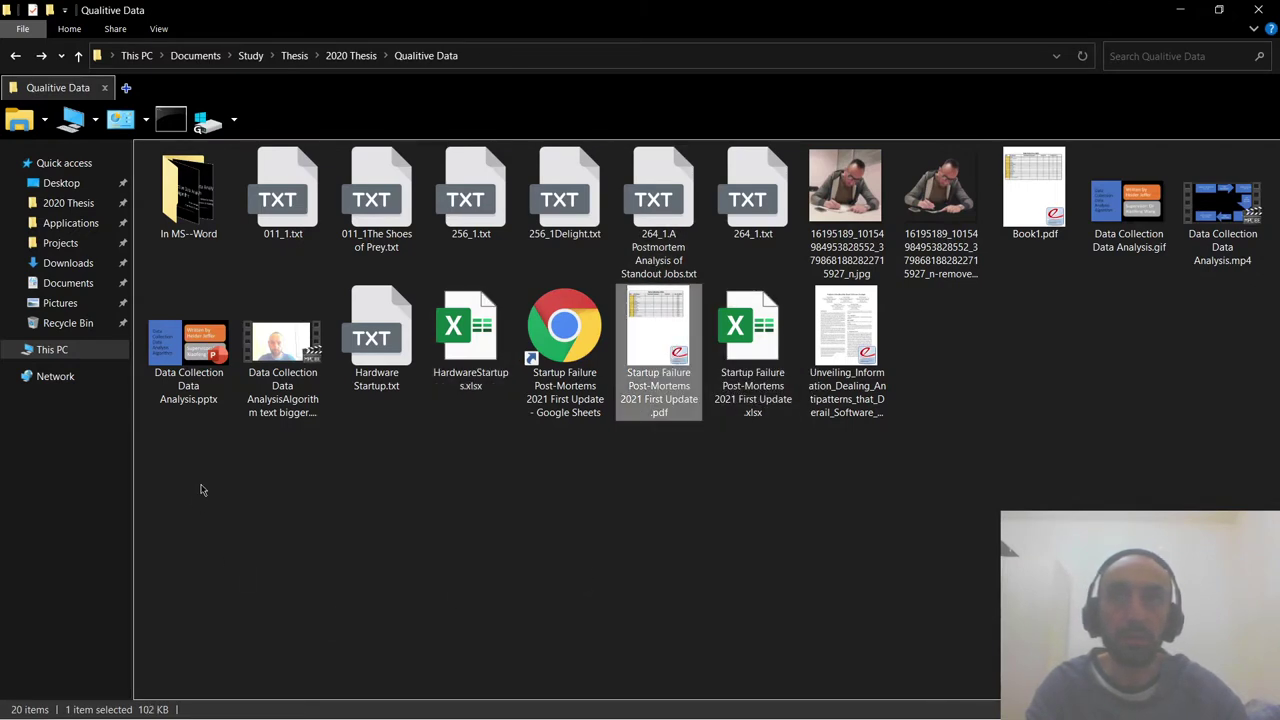
pyautogui.click(184, 326)
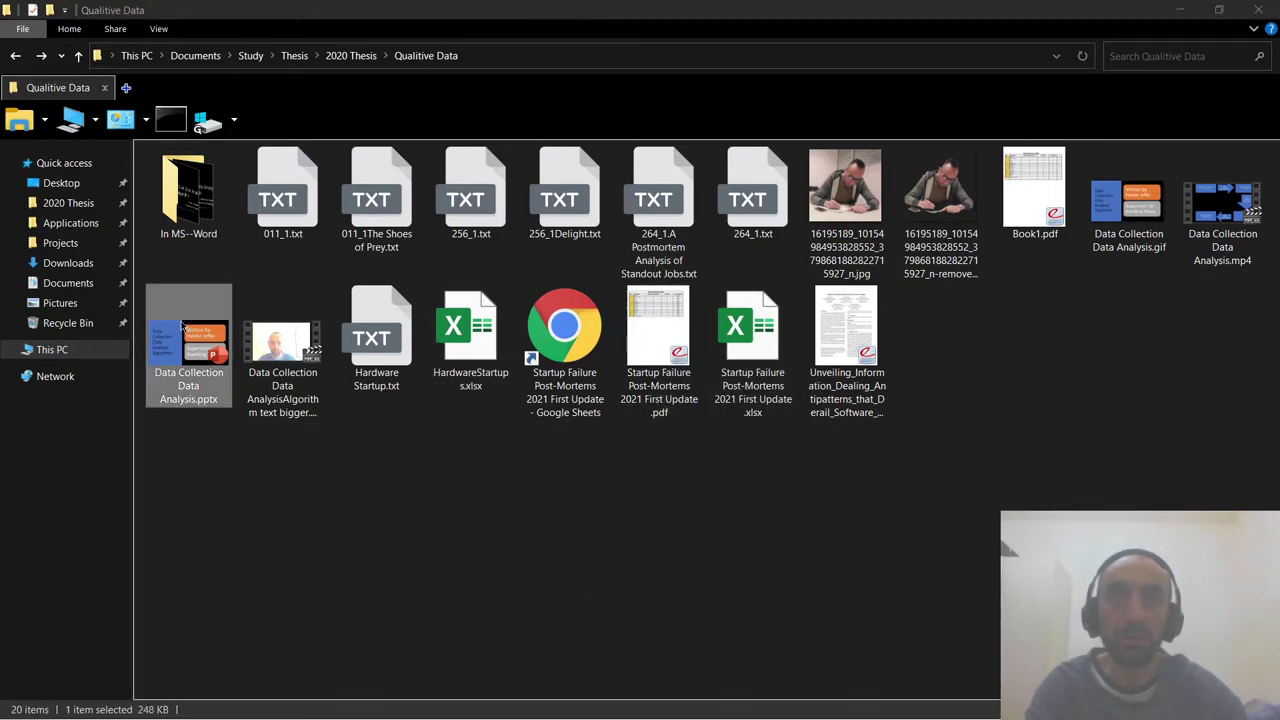
pyautogui.moveTo(277, 401)
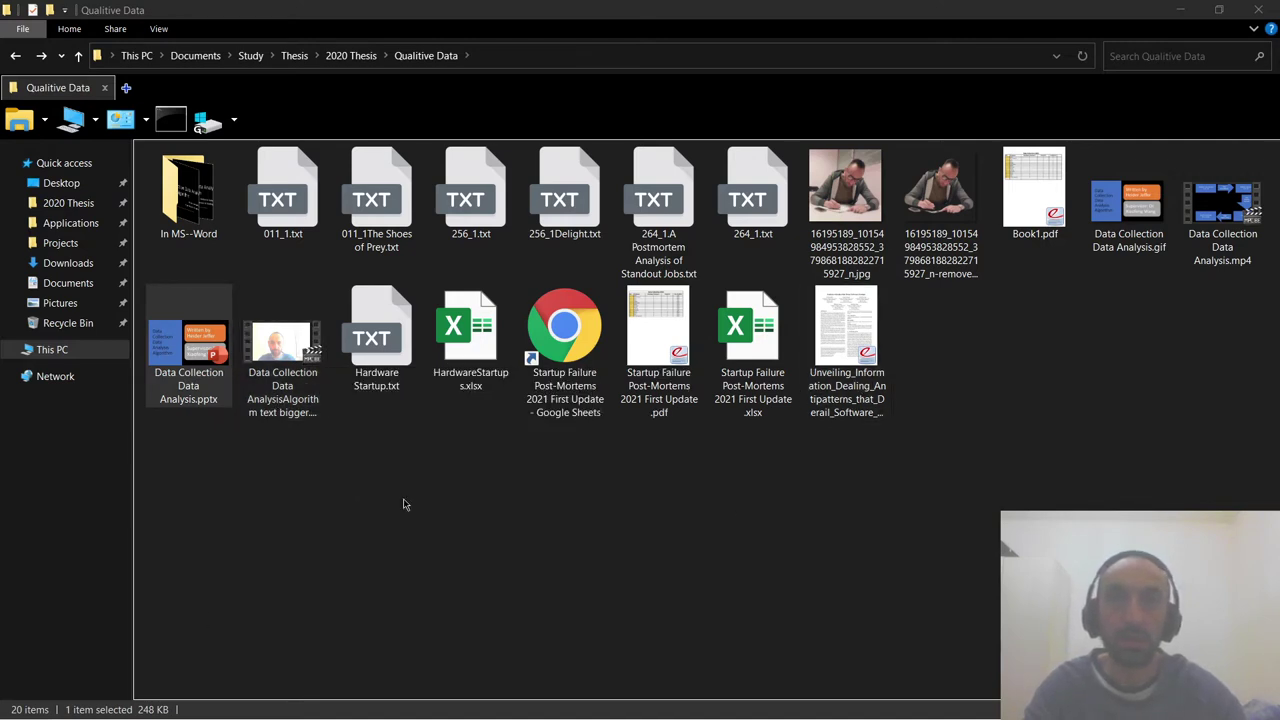
pyautogui.click(1099, 194)
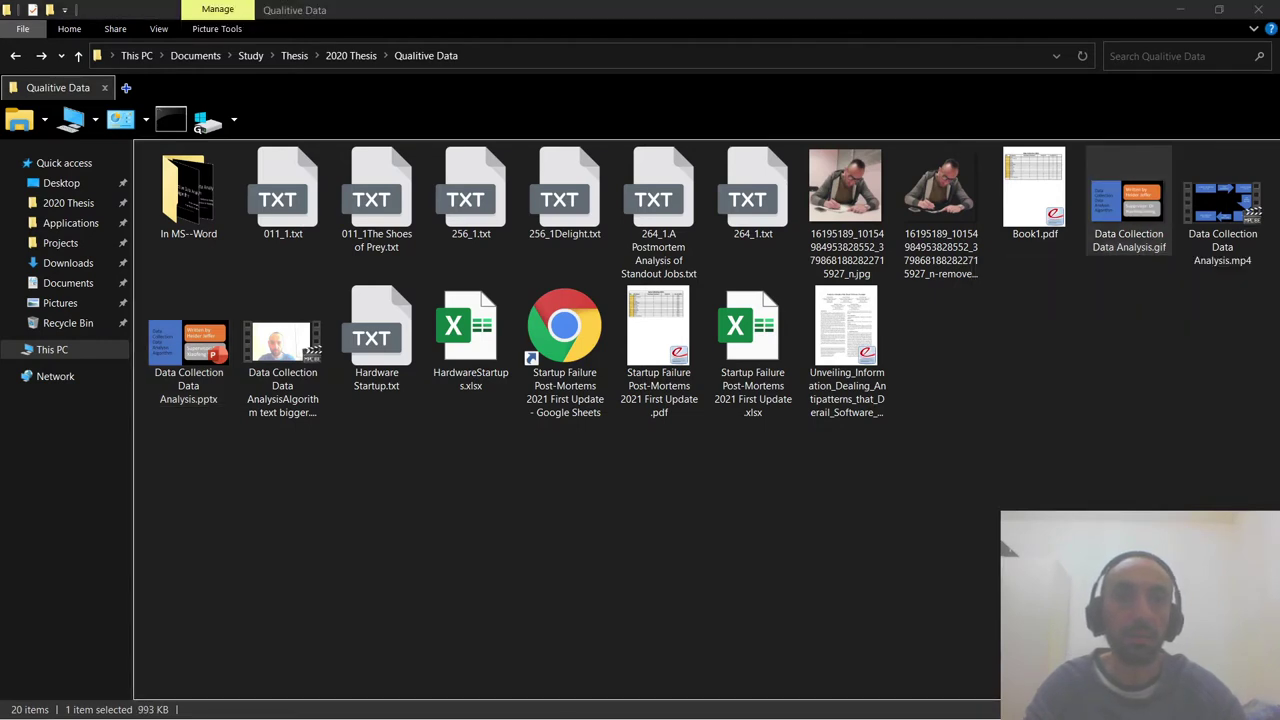
pyautogui.press('Return')
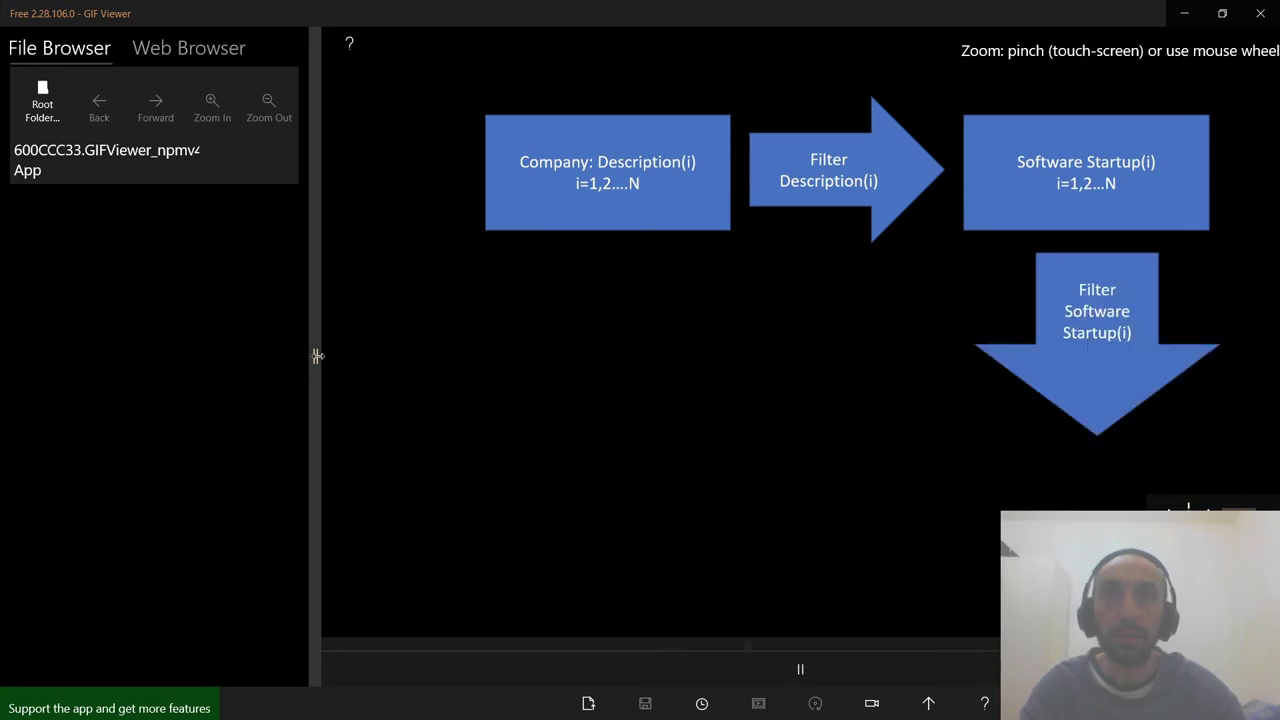
pyautogui.moveTo(318, 356); pyautogui.dragTo(10, 420)
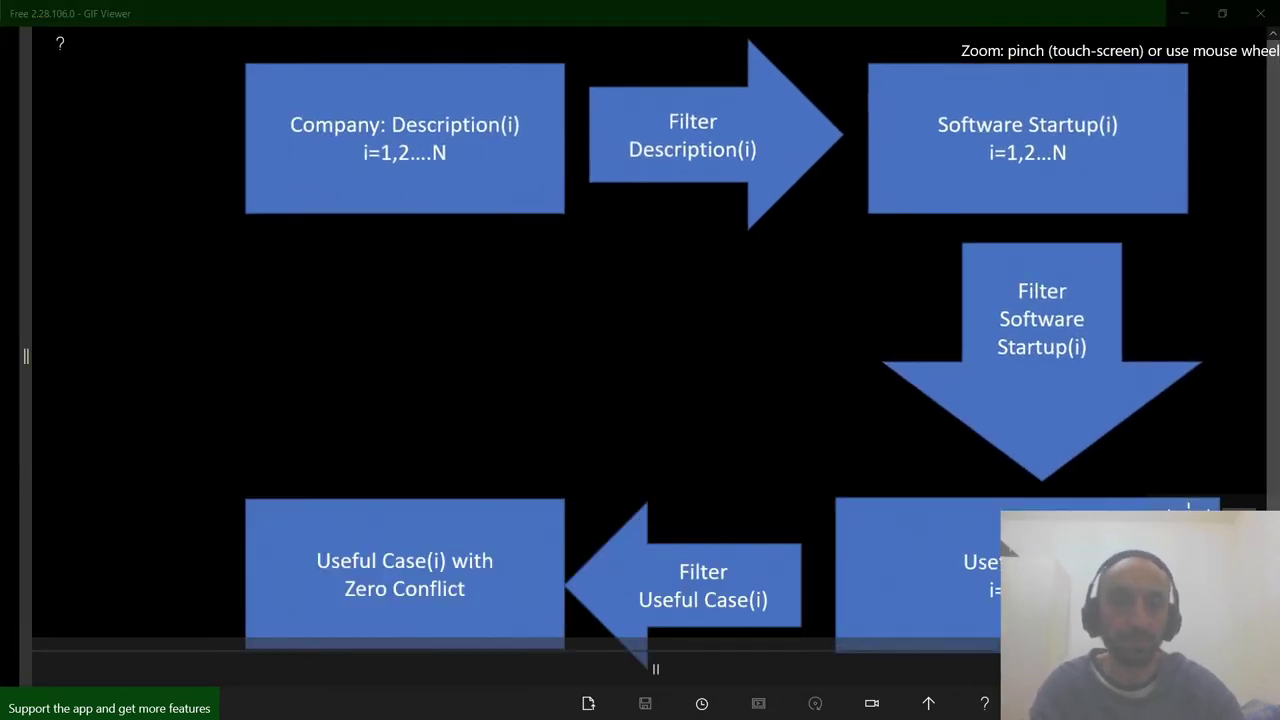
pyautogui.hotkey('alt', 'F4')
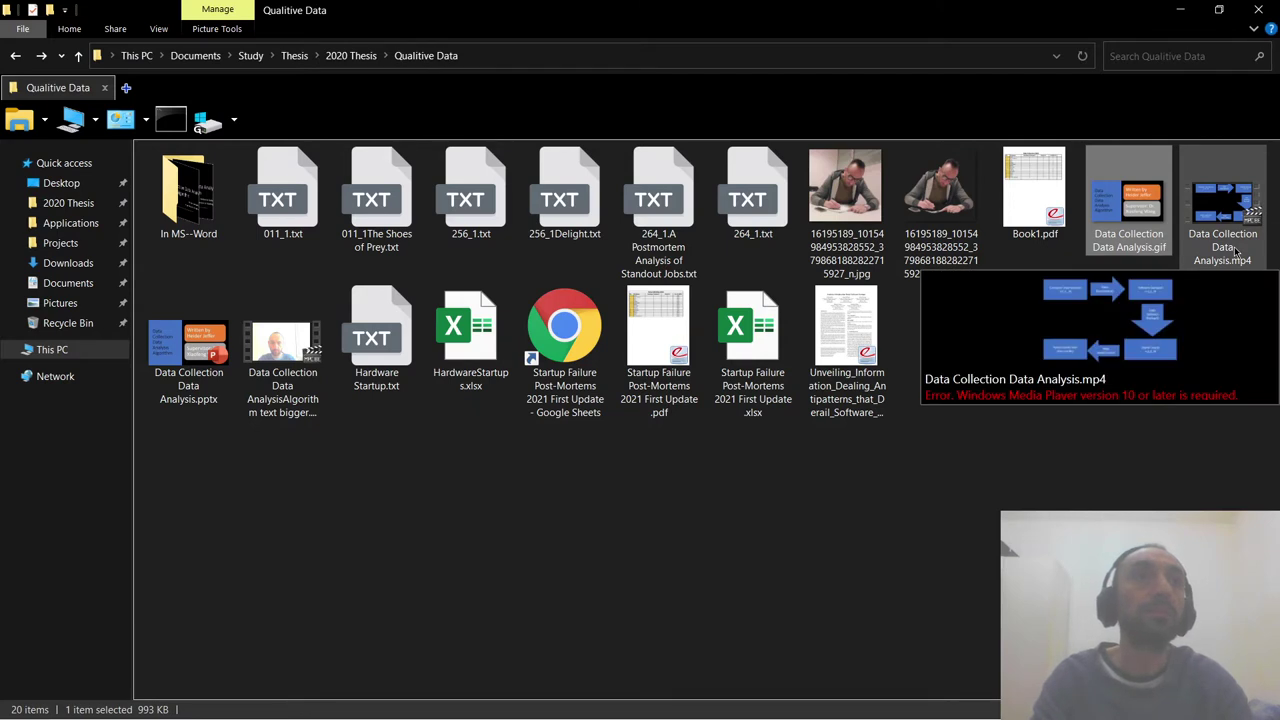
# Step: Open Data Collection Data AnalysisAlgorithm.pptx from the 2020 Thesis folder, view the flowchart on slide 2, and close the presentation
pyautogui.doubleClick(213, 355)
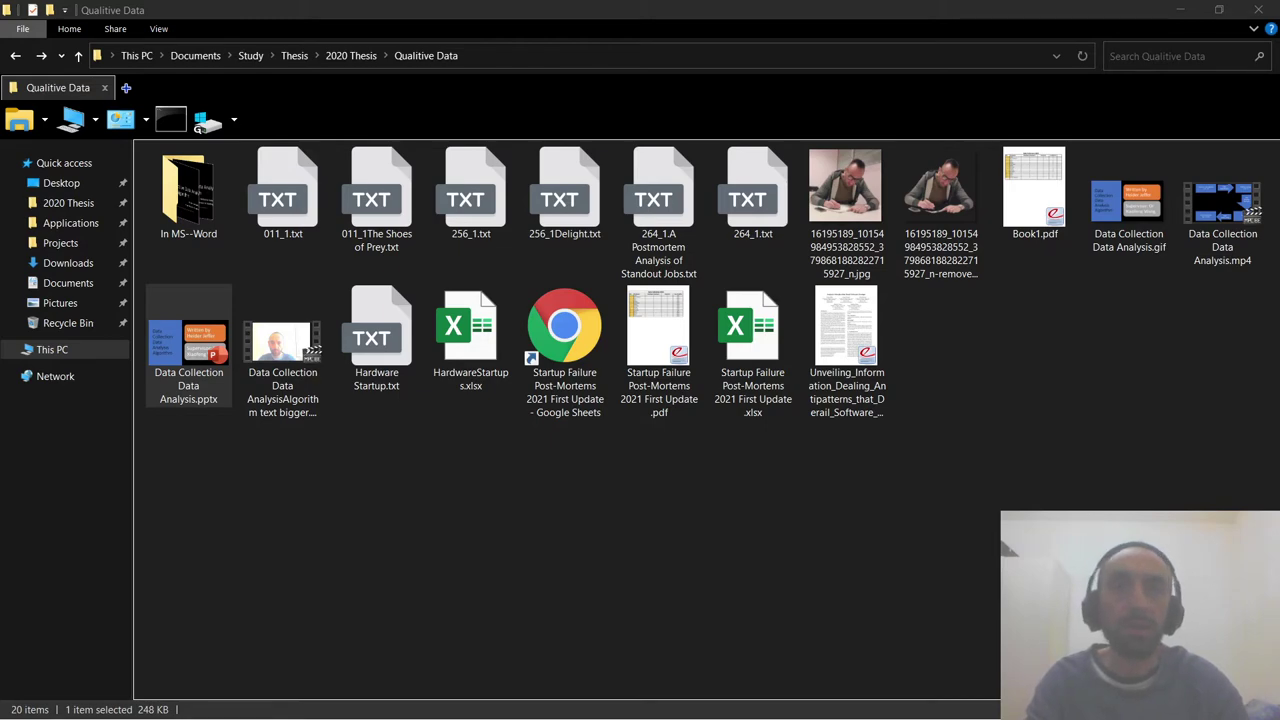
pyautogui.hotkey('alt', 'Up')
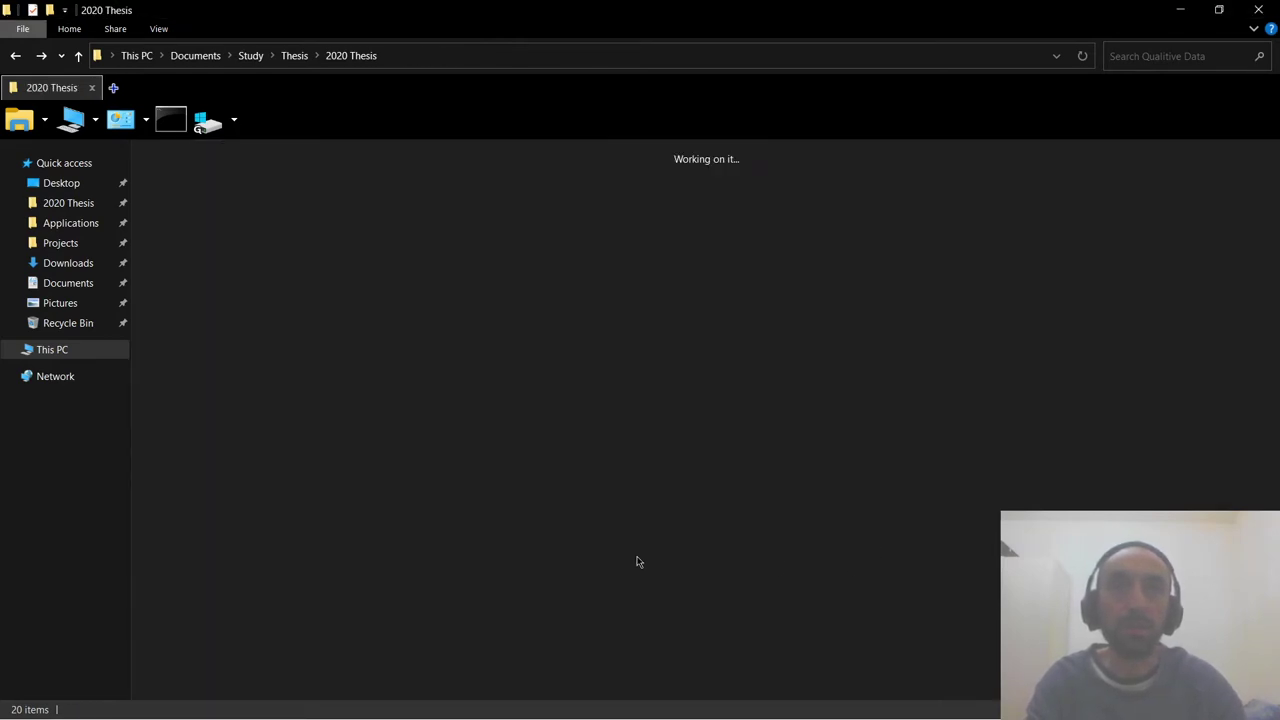
pyautogui.press('Right')
pyautogui.press('Right')
pyautogui.press('Right')
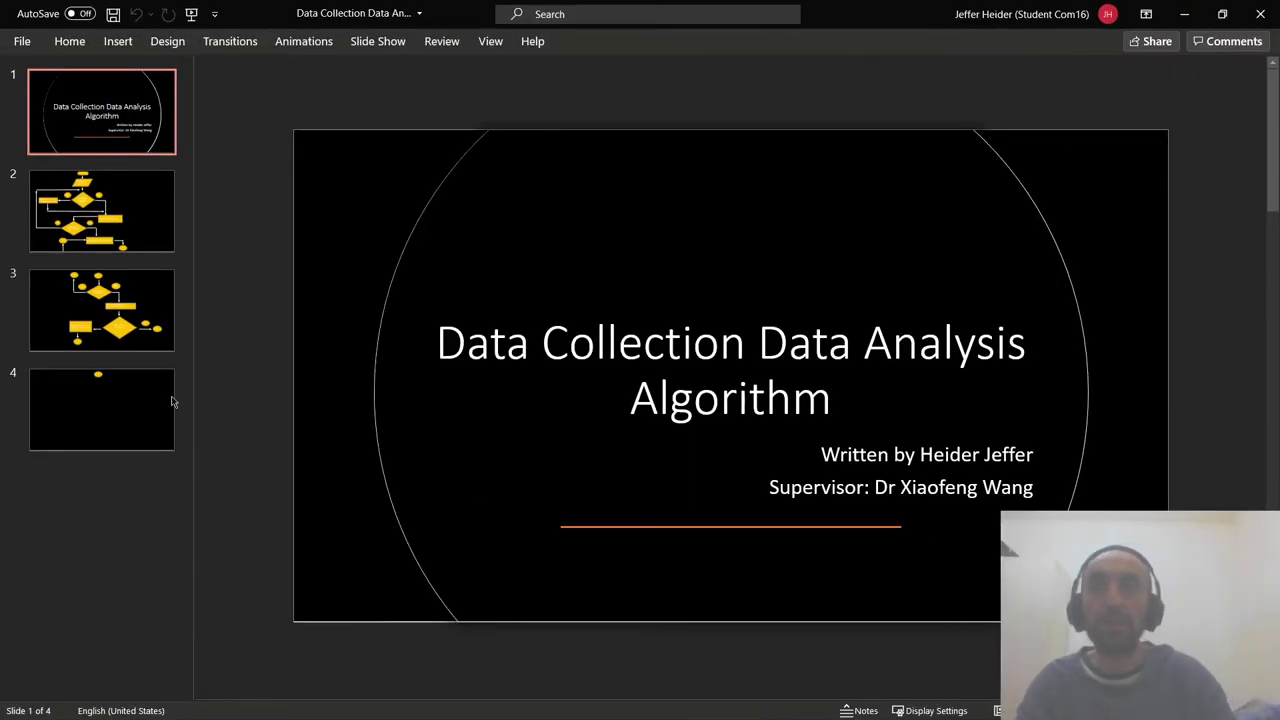
pyautogui.click(61, 230)
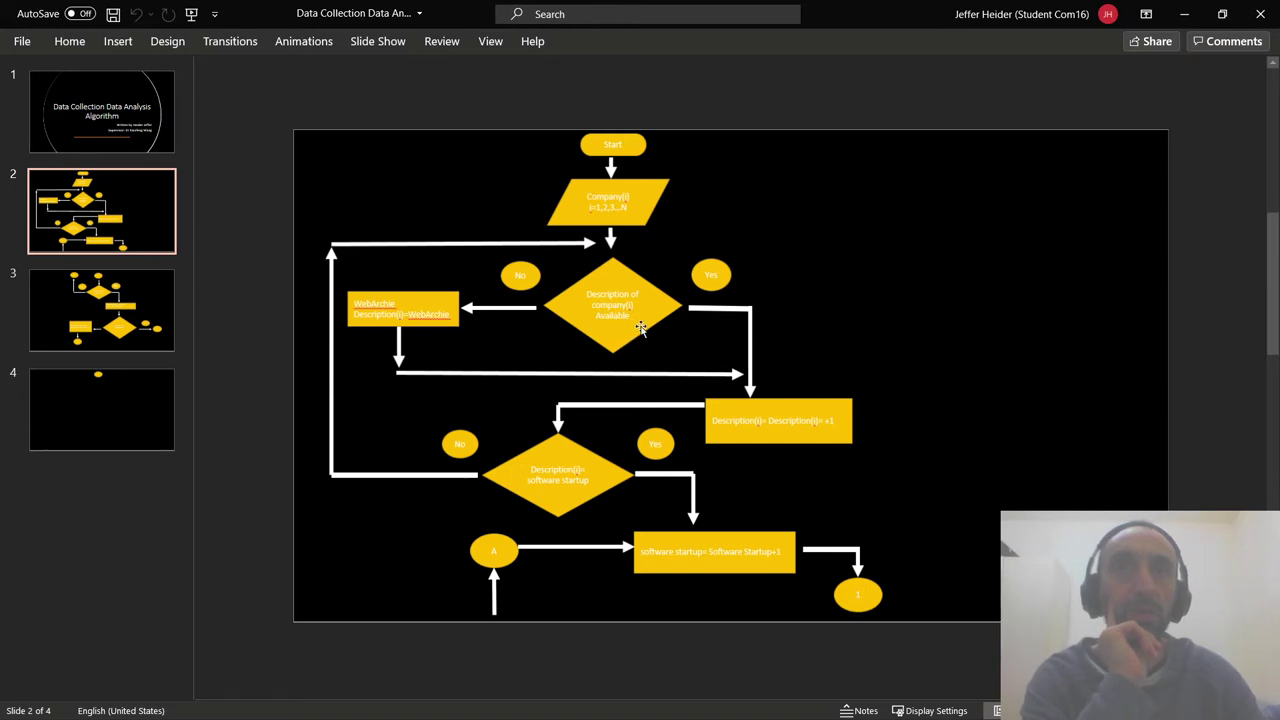
pyautogui.click(1254, 14)
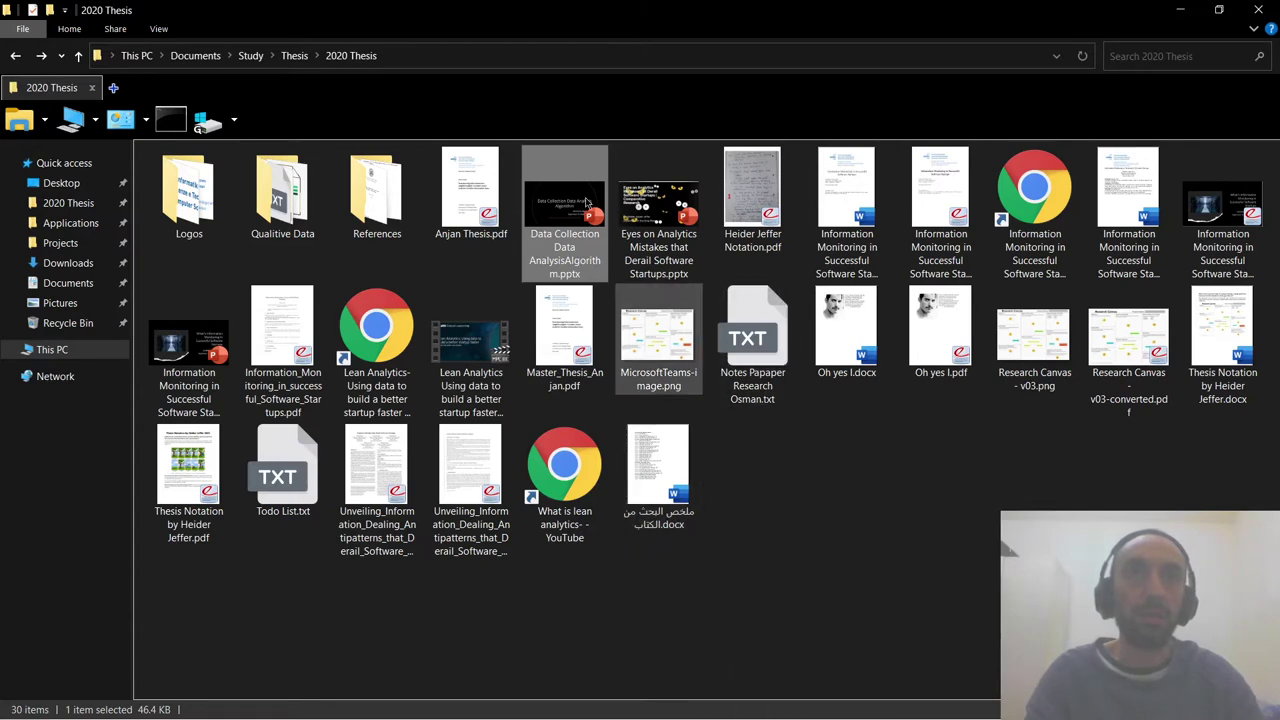
# Step: Open Data Collection Data AnalysisAlgorithm.pptx from Qualitive Data's In MS--Word subfolder, look through its slide thumbnails, and close it
pyautogui.doubleClick(287, 200)
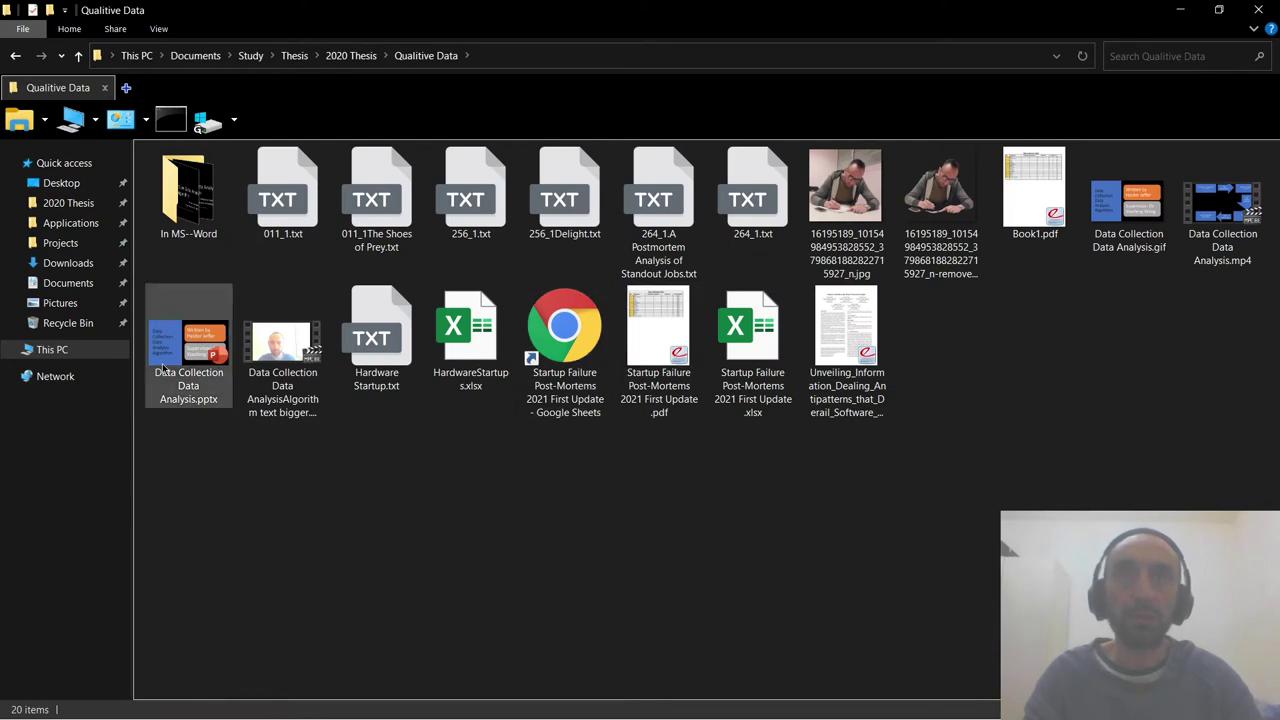
pyautogui.click(185, 230)
pyautogui.doubleClick(185, 230)
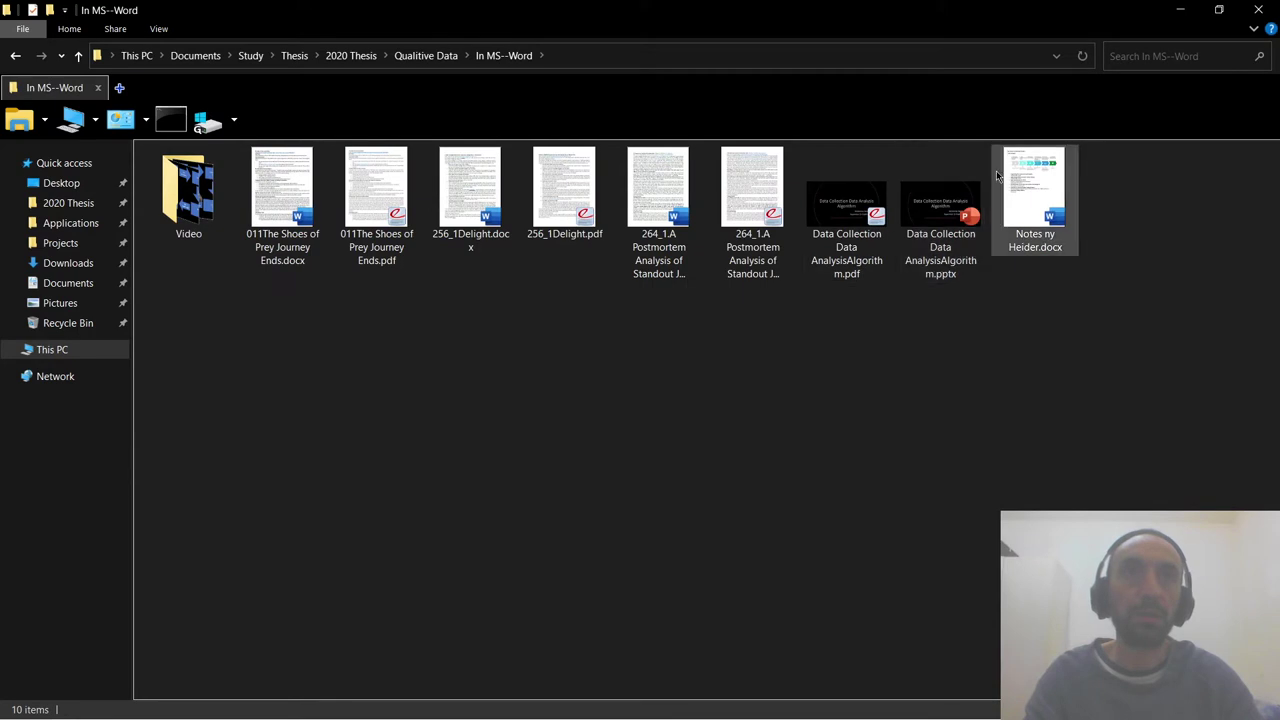
pyautogui.doubleClick(940, 205)
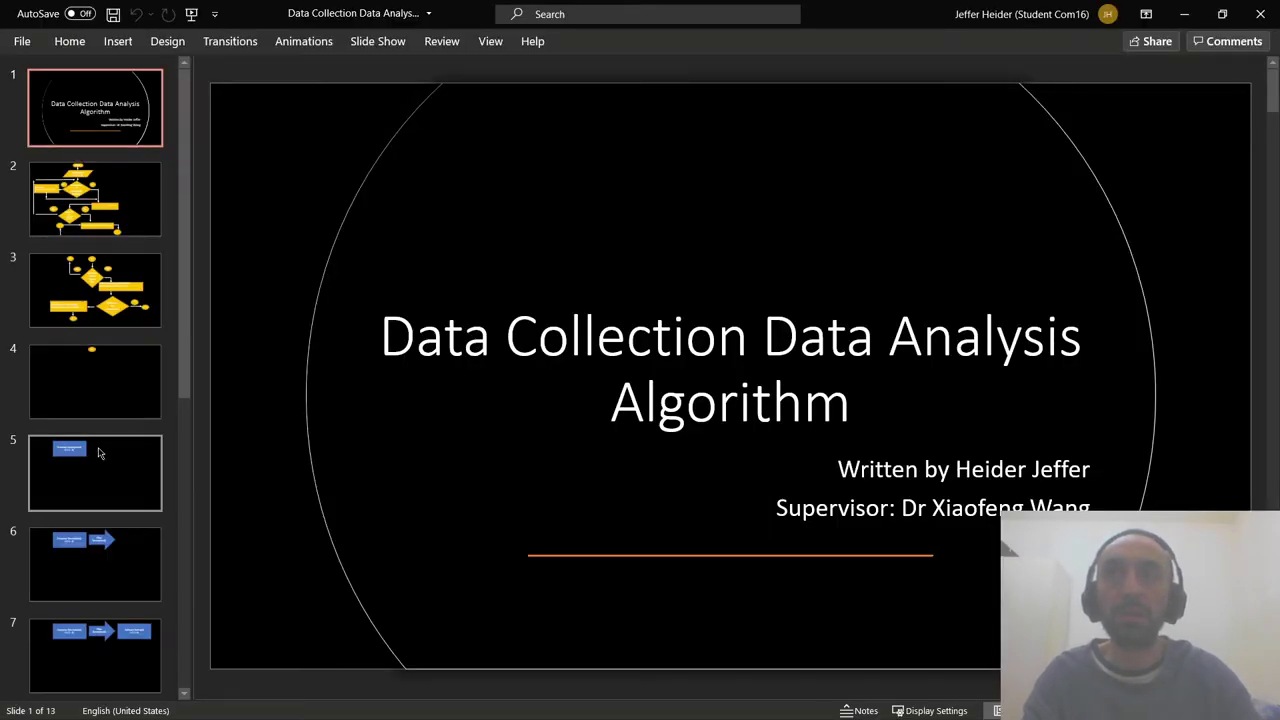
pyautogui.scroll(-1, 98, 453)
pyautogui.scroll(-2, 98, 453)
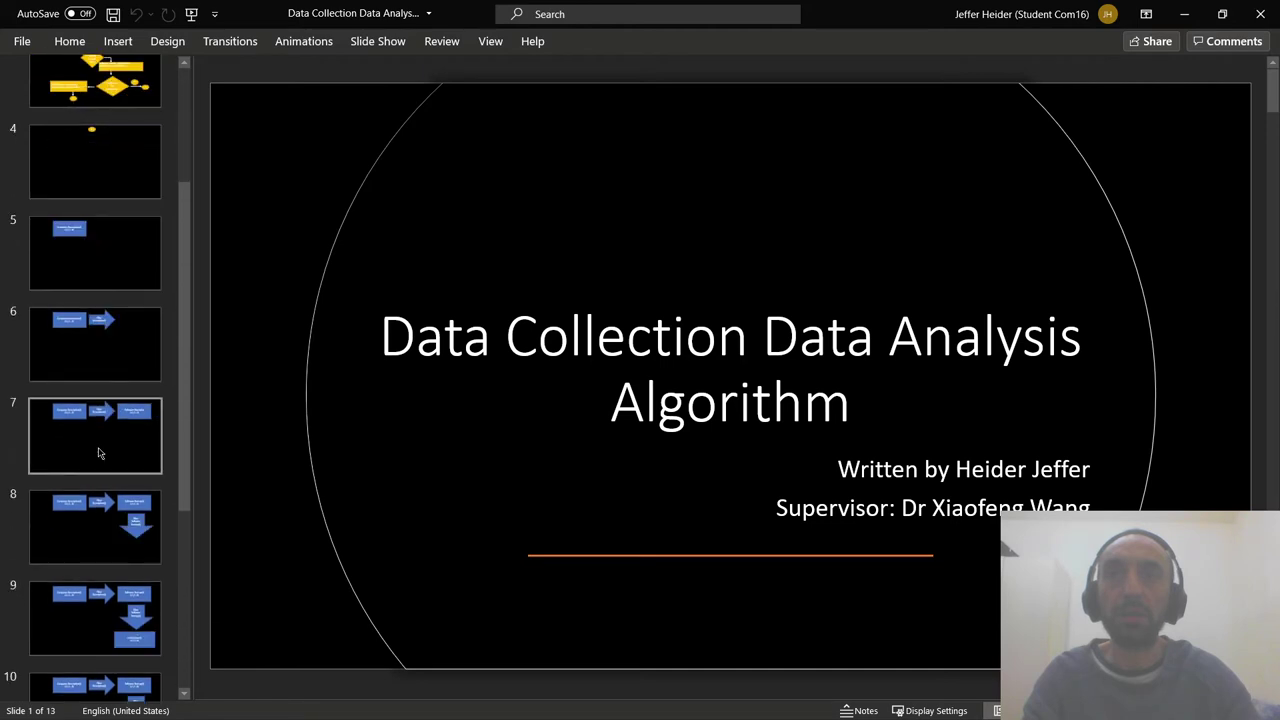
pyautogui.click(1260, 14)
# Step: Open Startup Failure Post-Mortems 2021 First Update.xlsx from the Qualitive Data folder and show its Data Collection sheet
pyautogui.hotkey('alt', 'Up')
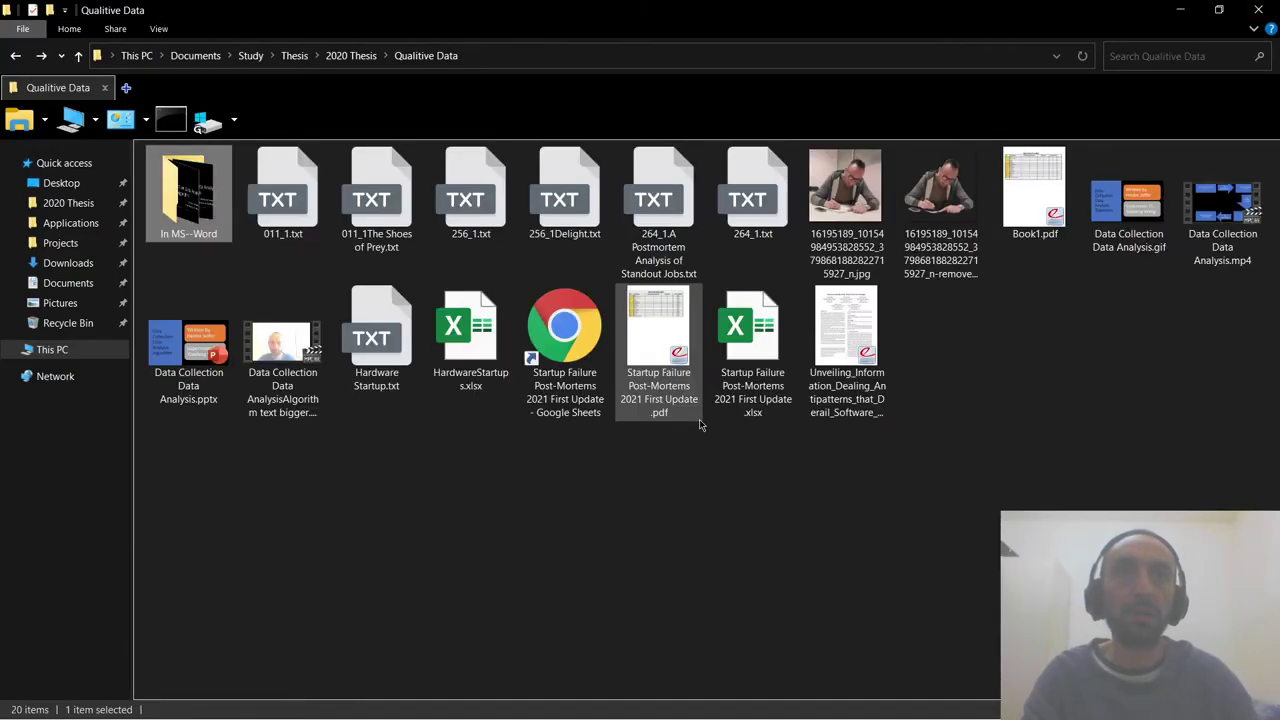
pyautogui.press('Right')
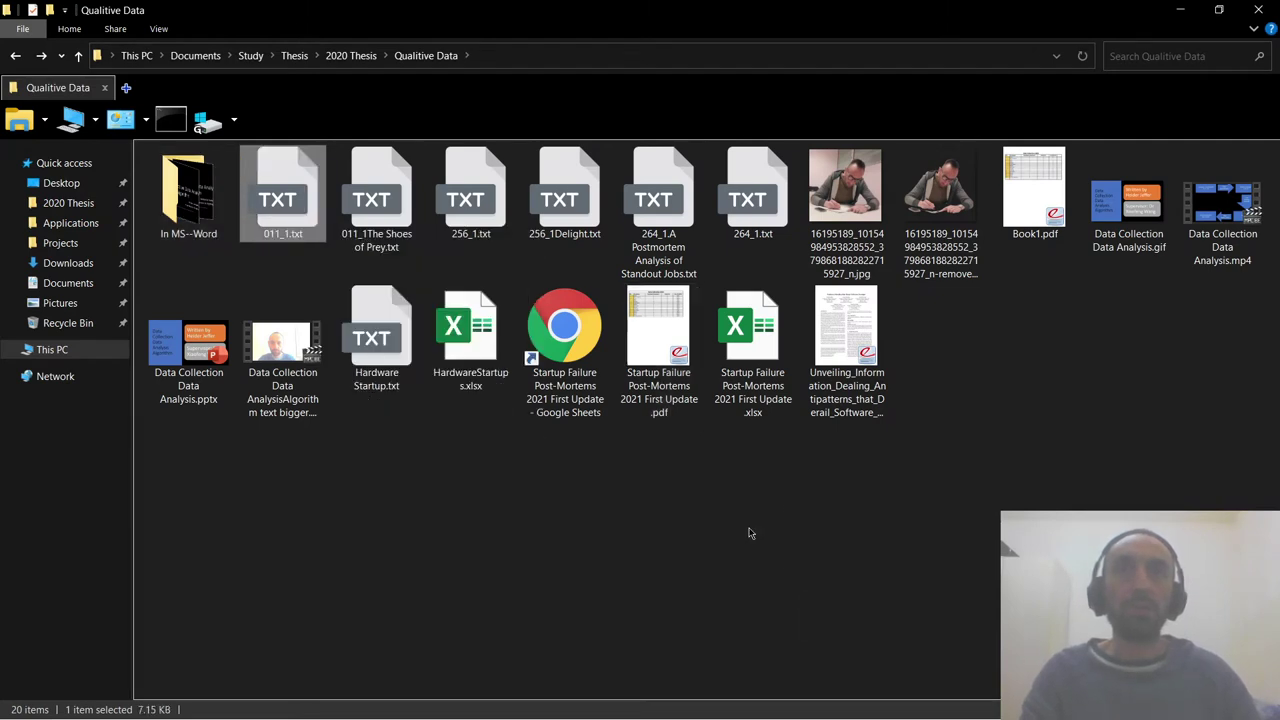
pyautogui.click(795, 378)
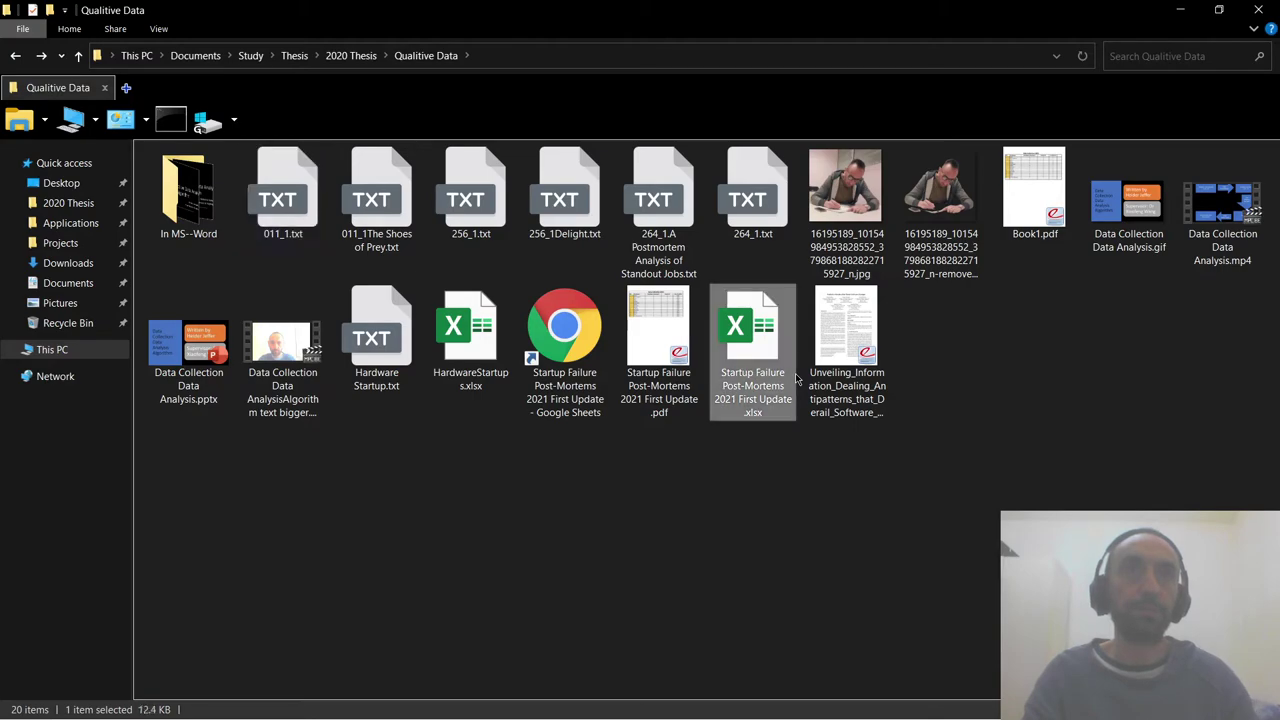
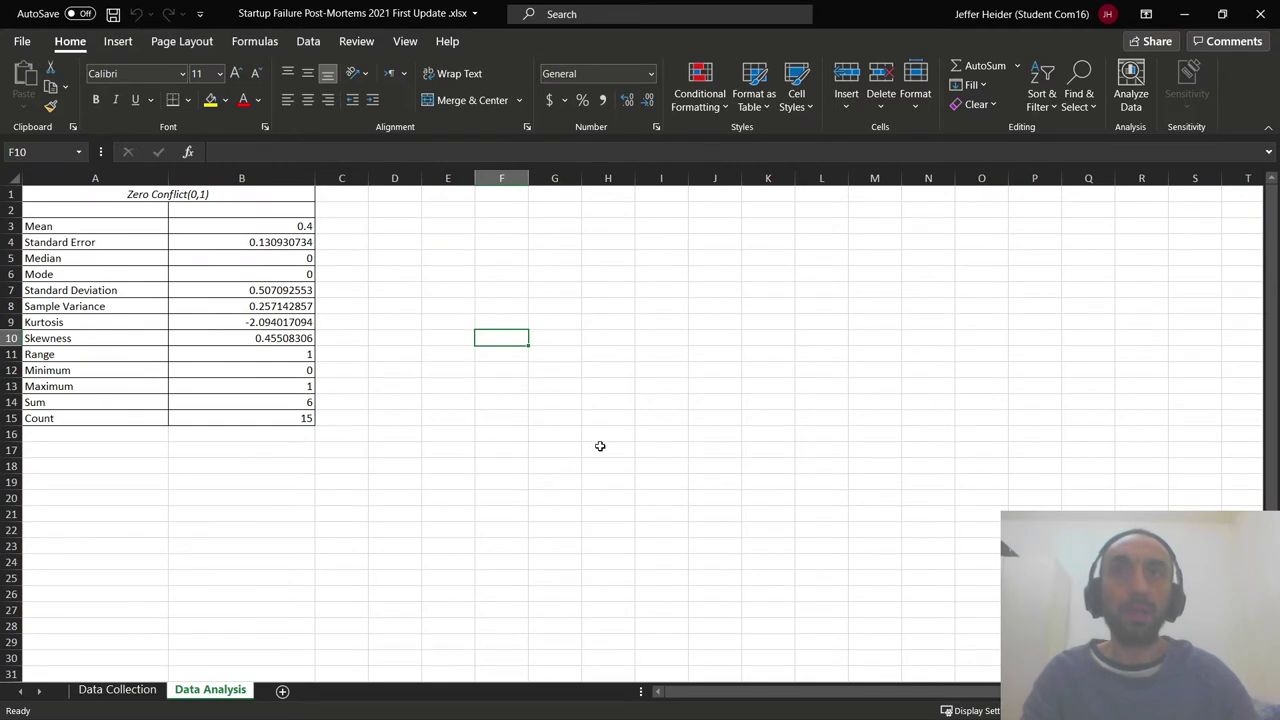
pyautogui.click(117, 690)
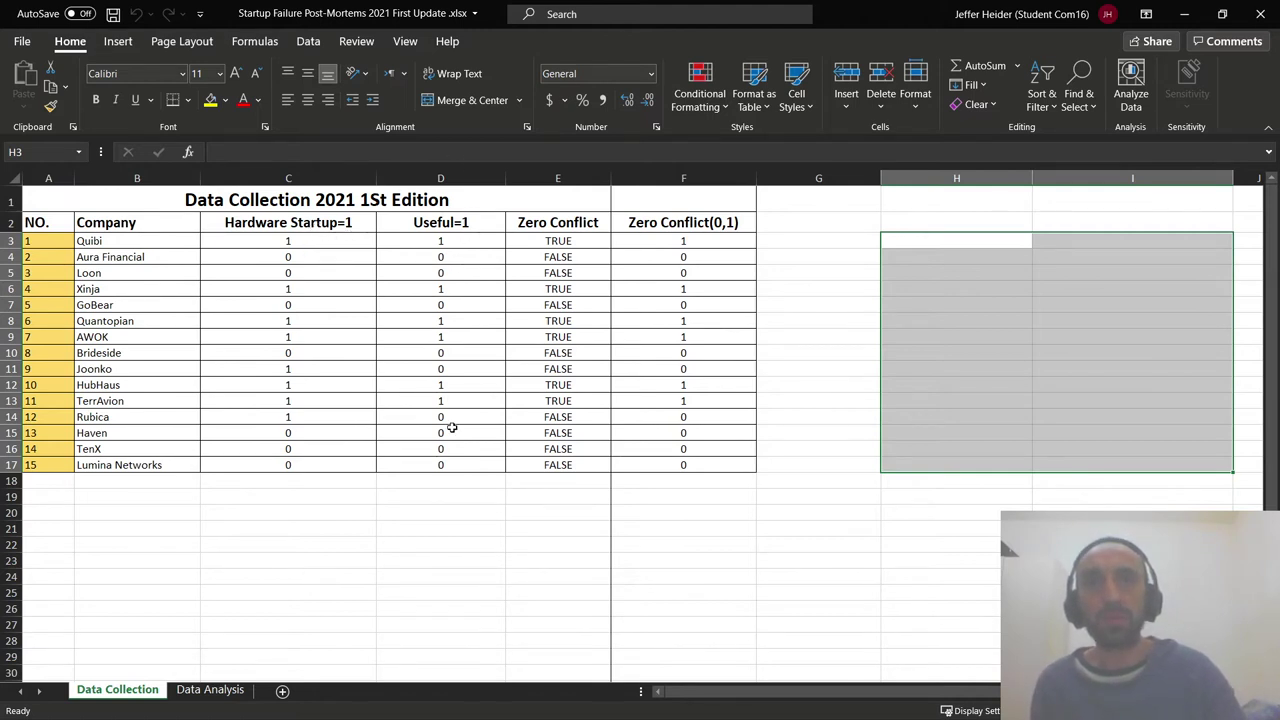
# Step: Inspect the Zero Conflict formula in E5 and the input values in C4, C3 and D3, and select the Zero Conflict column, E2:E17
pyautogui.click(558, 278)
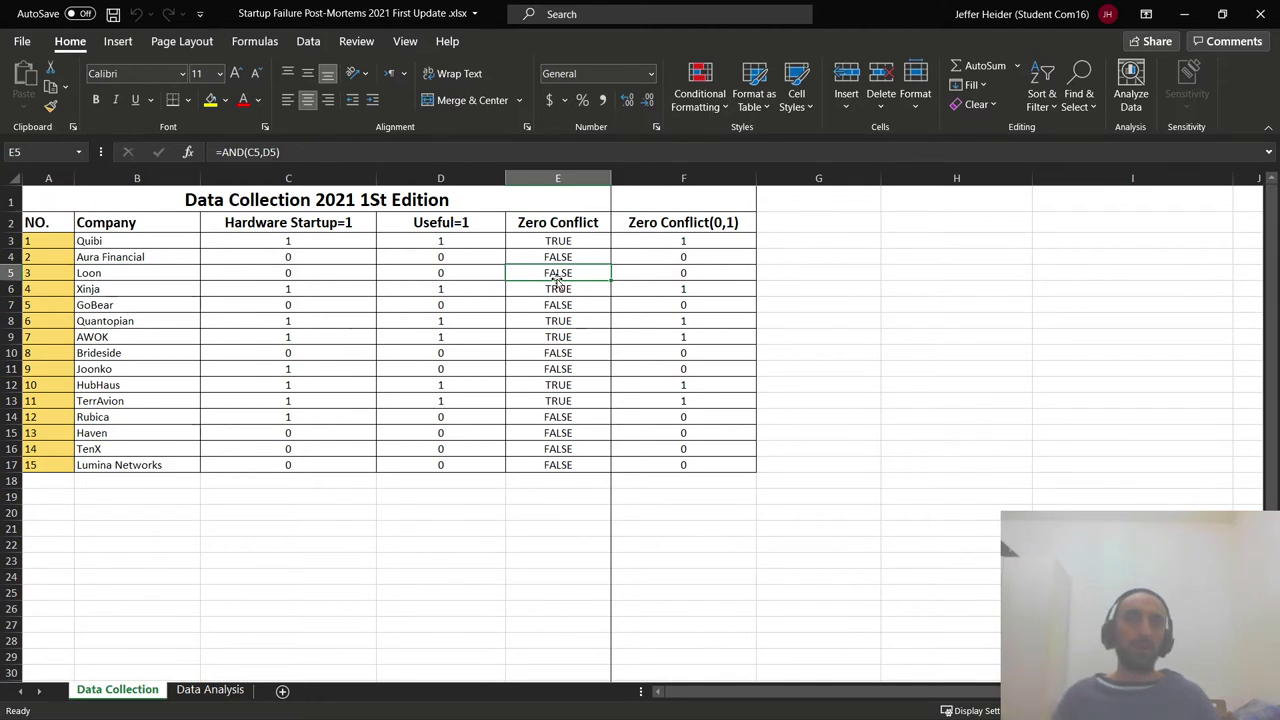
pyautogui.click(310, 253)
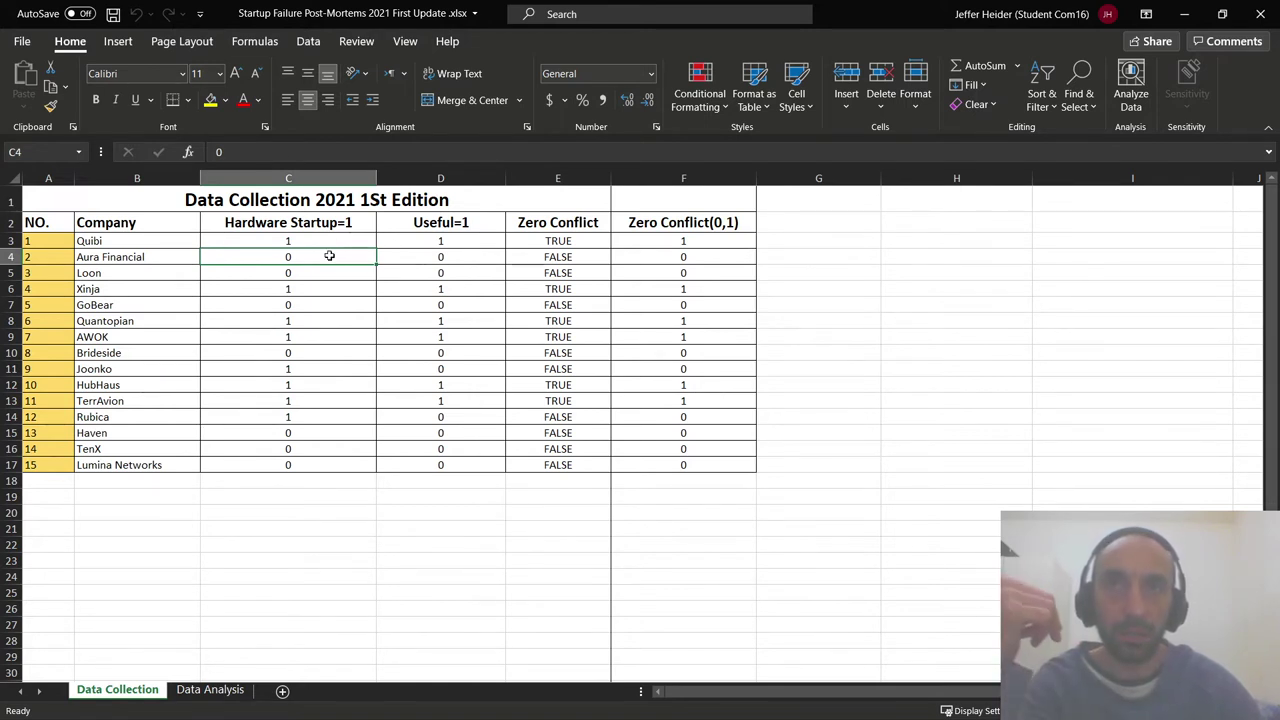
pyautogui.click(329, 240)
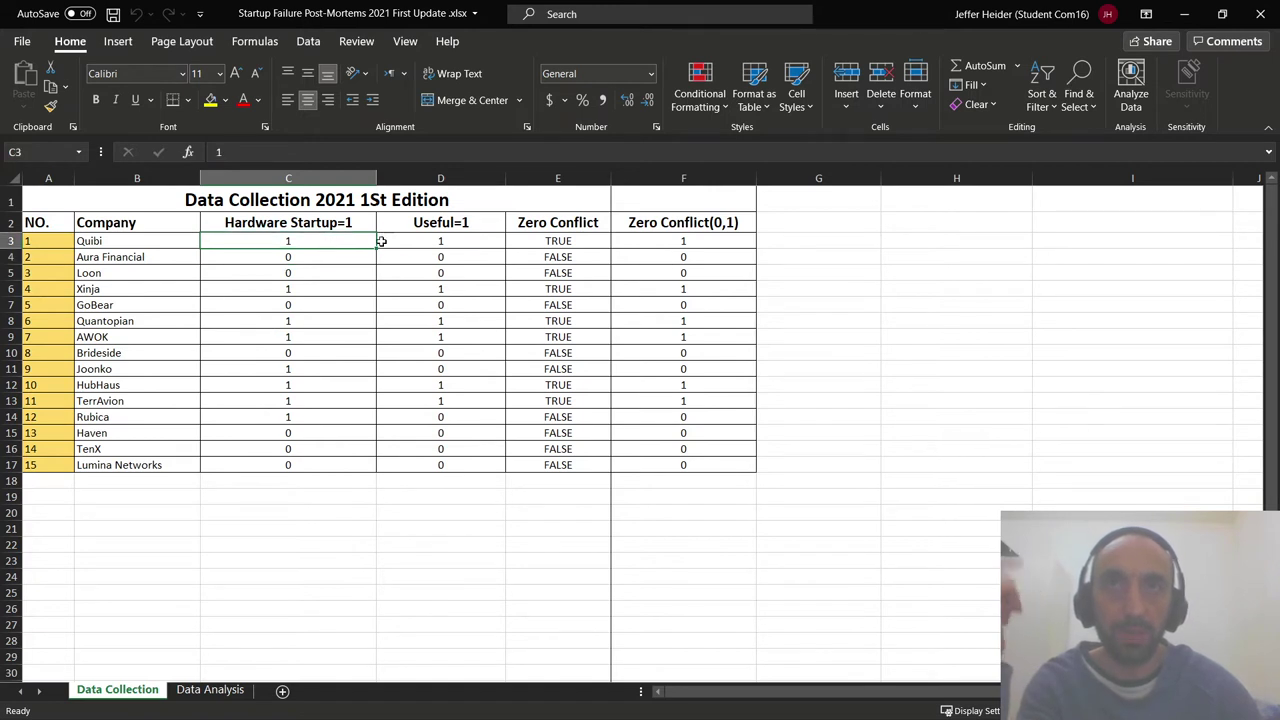
pyautogui.click(442, 244)
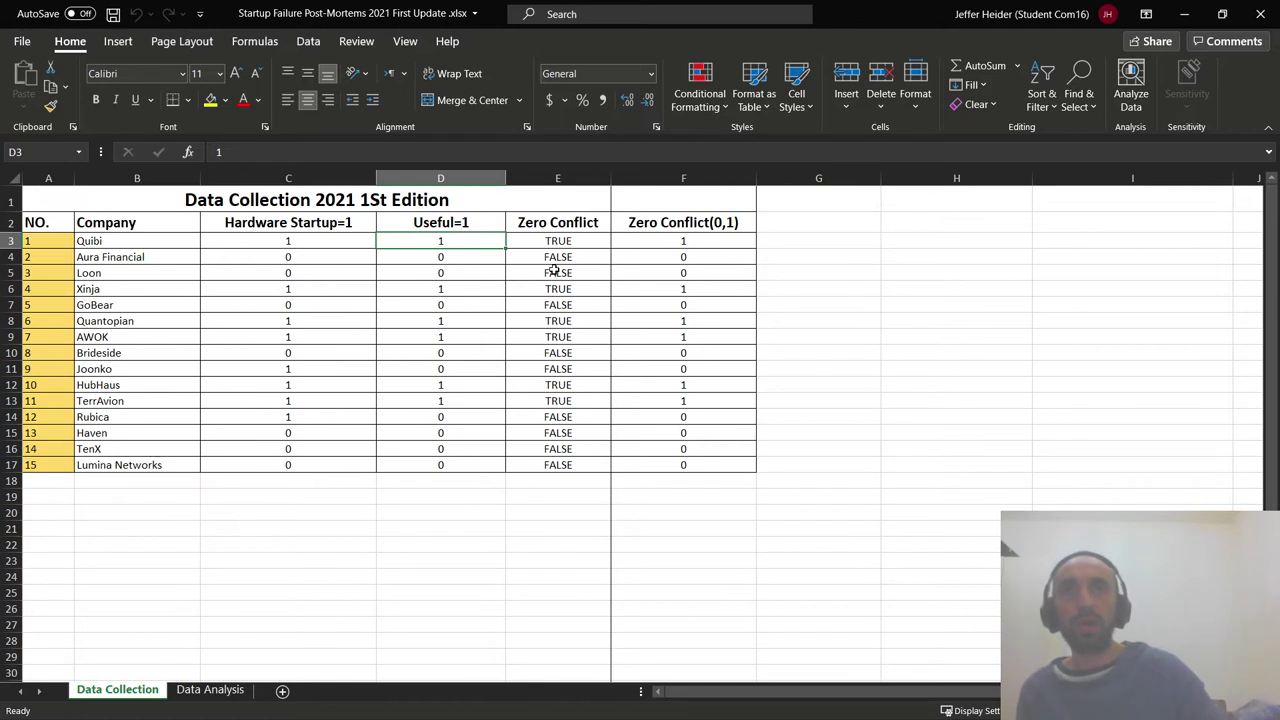
pyautogui.click(562, 223)
pyautogui.moveTo(562, 241); pyautogui.dragTo(567, 464)
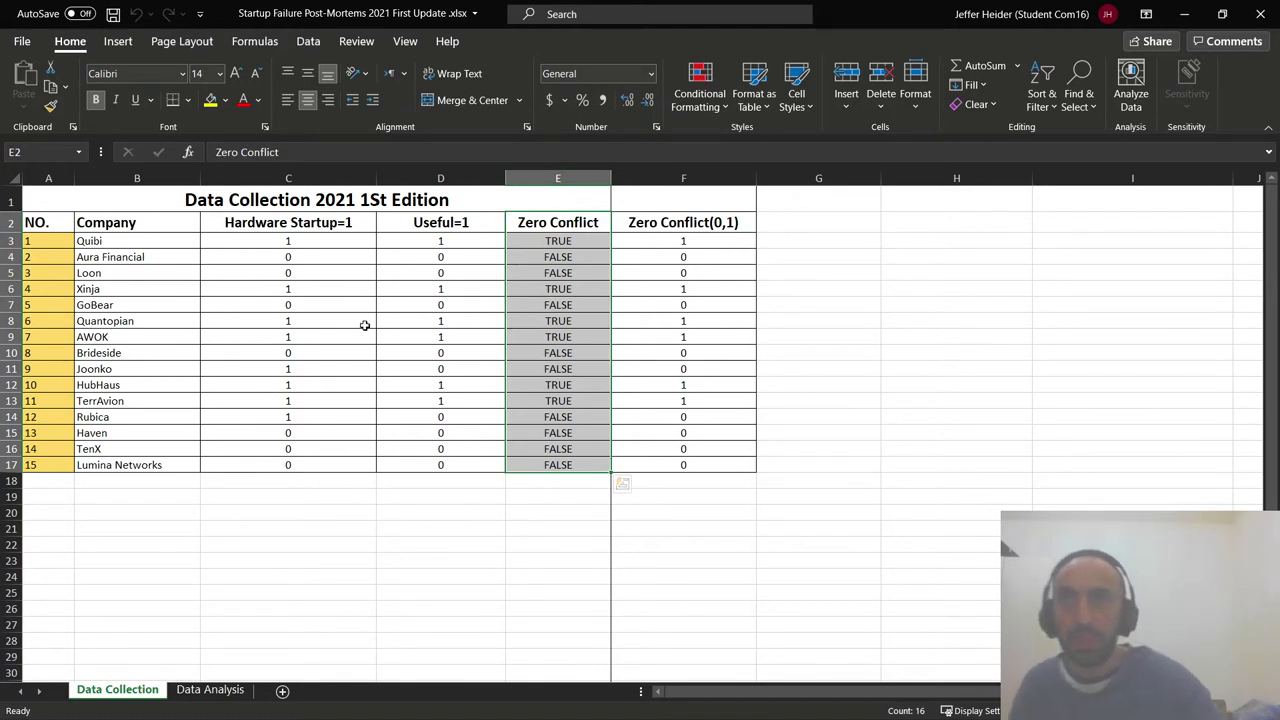
# Step: Switch to HardwareStartups.xlsx and inspect the article titles of the first two startups in B2 and B3
pyautogui.click(278, 227)
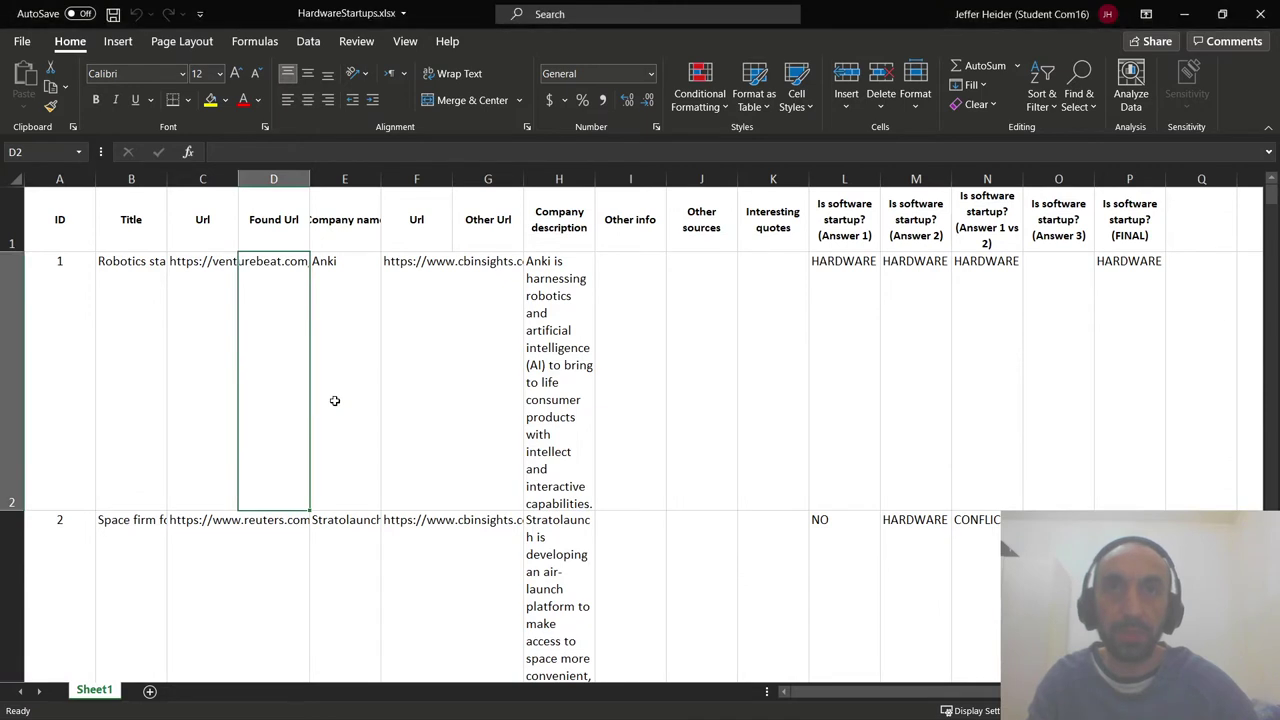
pyautogui.click(128, 265)
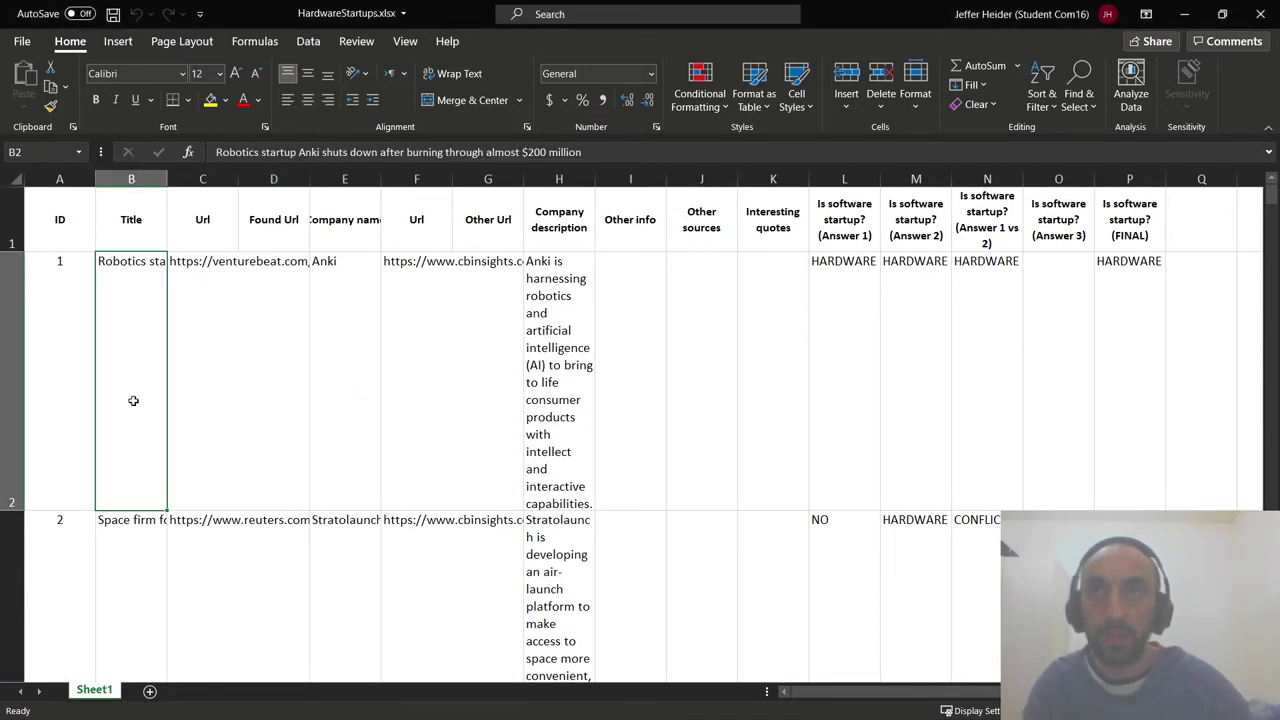
pyautogui.click(140, 562)
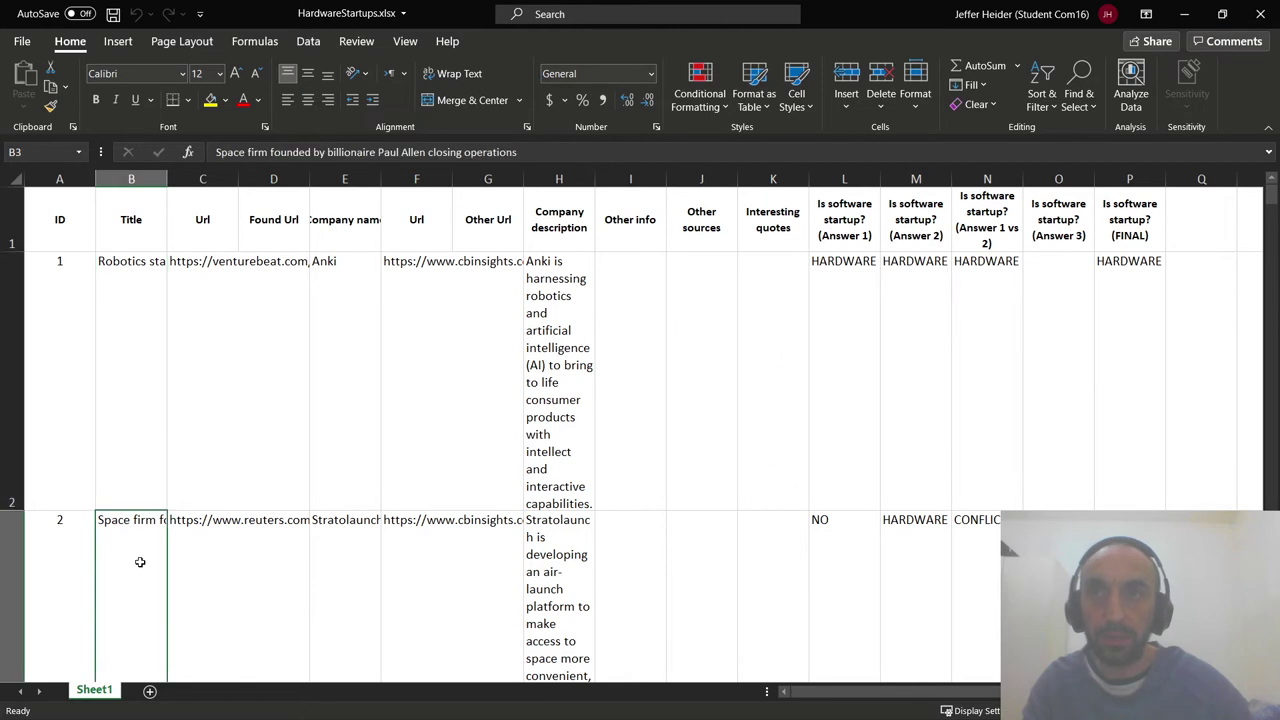
pyautogui.scroll(-5, 140, 562)
pyautogui.scroll(6, 137, 560)
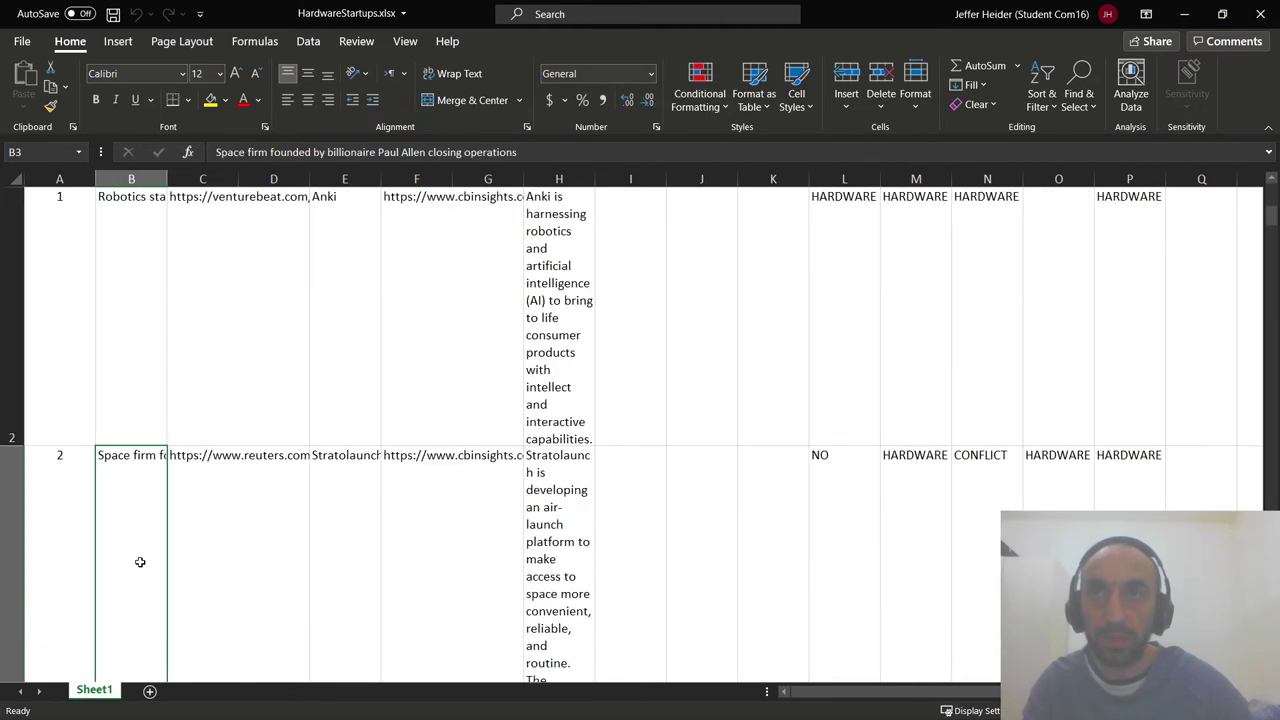
# Step: Widen the Title column, B, so that the full article titles fit with room to spare
pyautogui.click(134, 400)
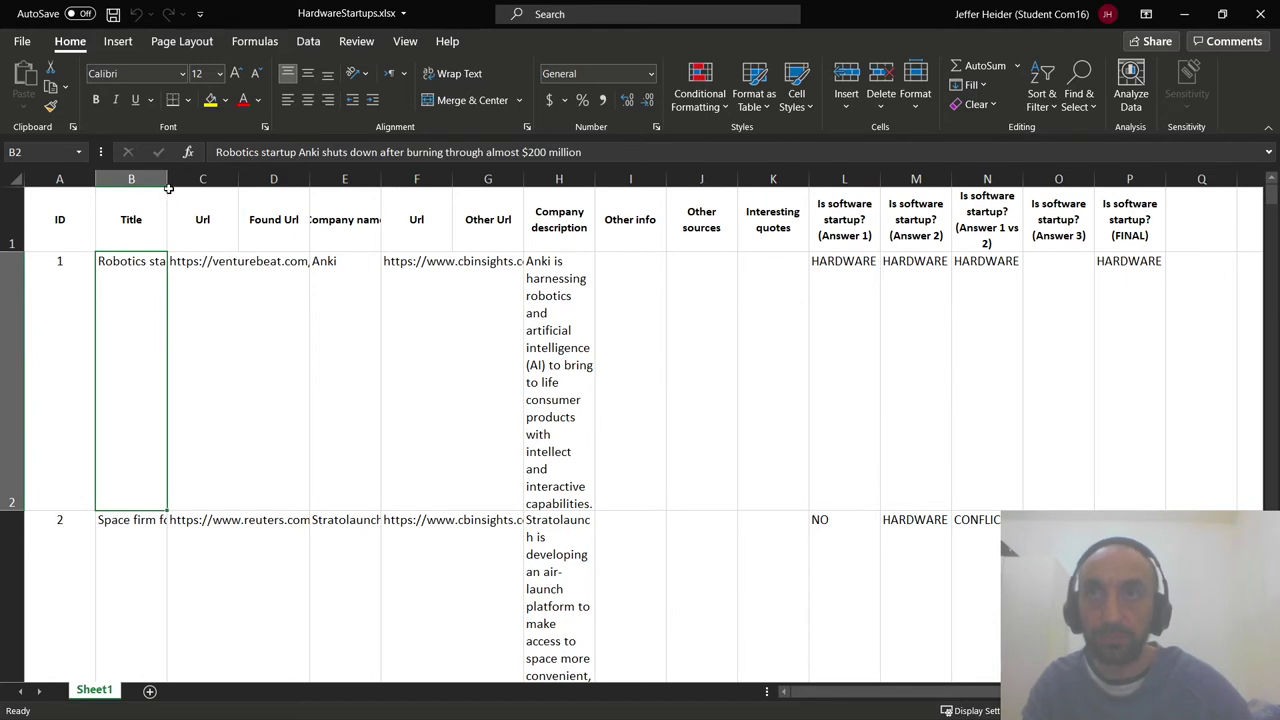
pyautogui.moveTo(168, 180); pyautogui.dragTo(920, 657)
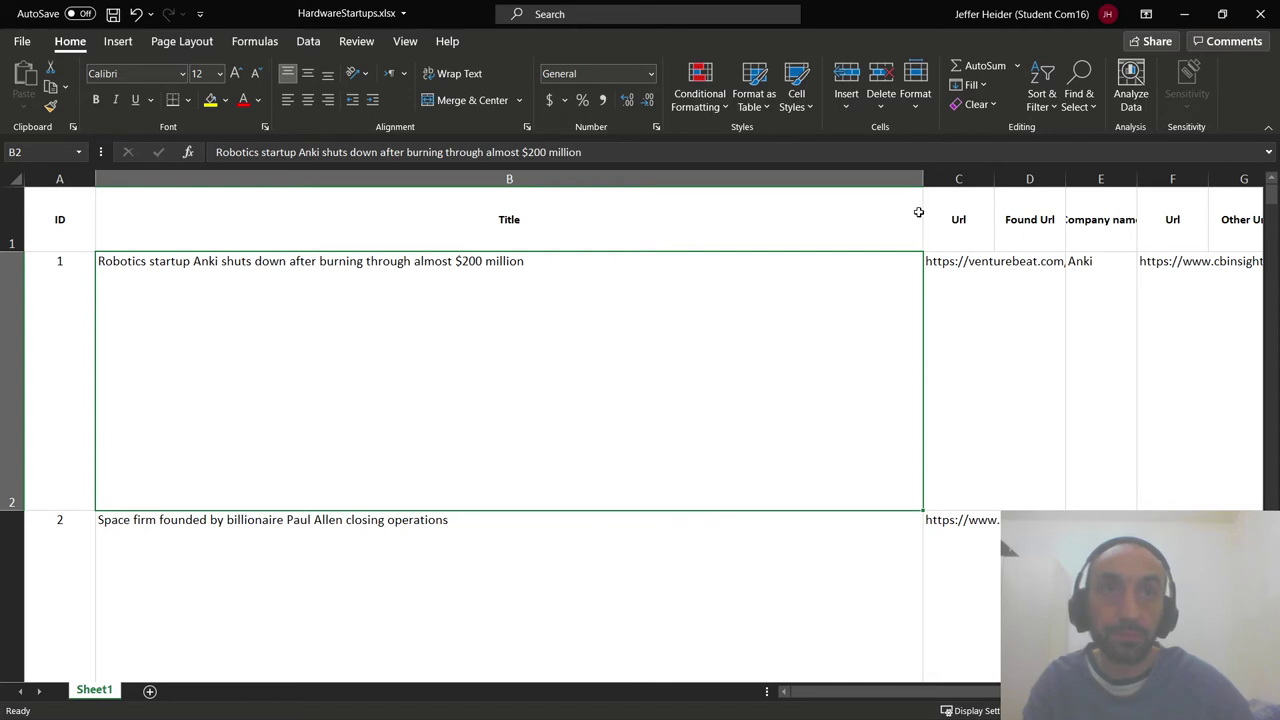
pyautogui.moveTo(923, 177); pyautogui.dragTo(771, 179)
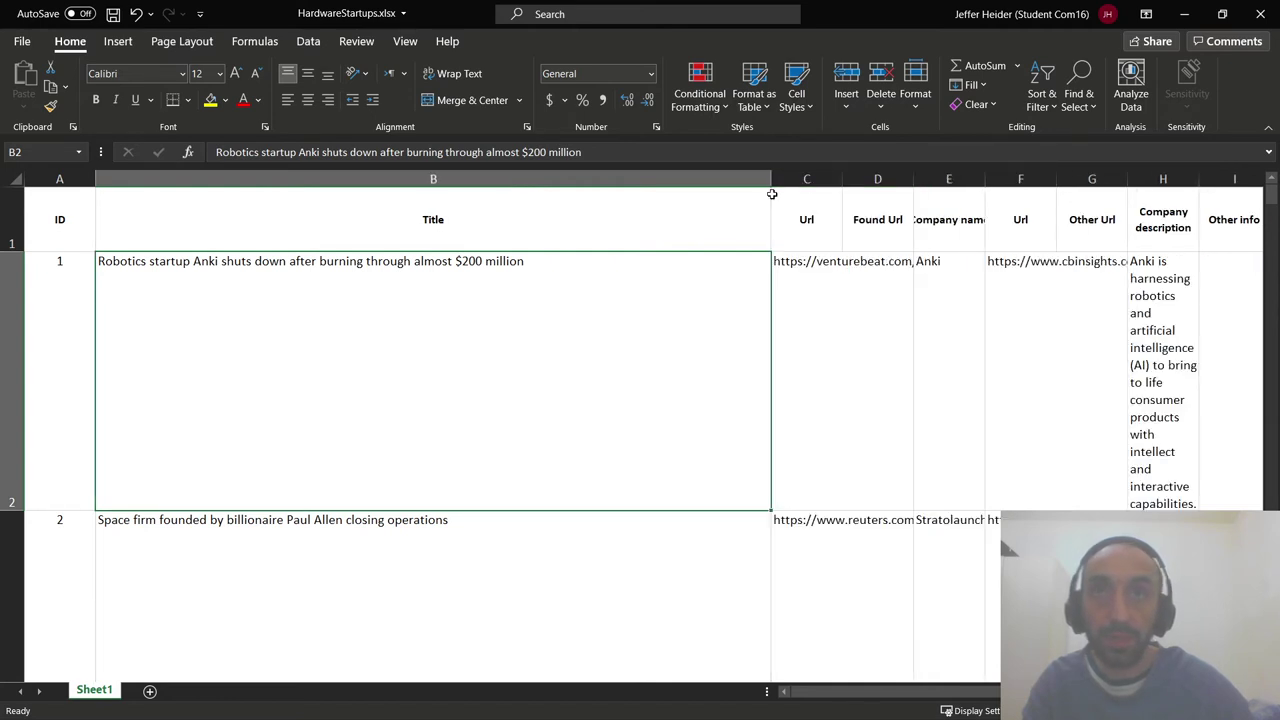
# Step: Look through the article titles in column B down to B5
pyautogui.scroll(-2, 244, 308)
pyautogui.scroll(2, 244, 308)
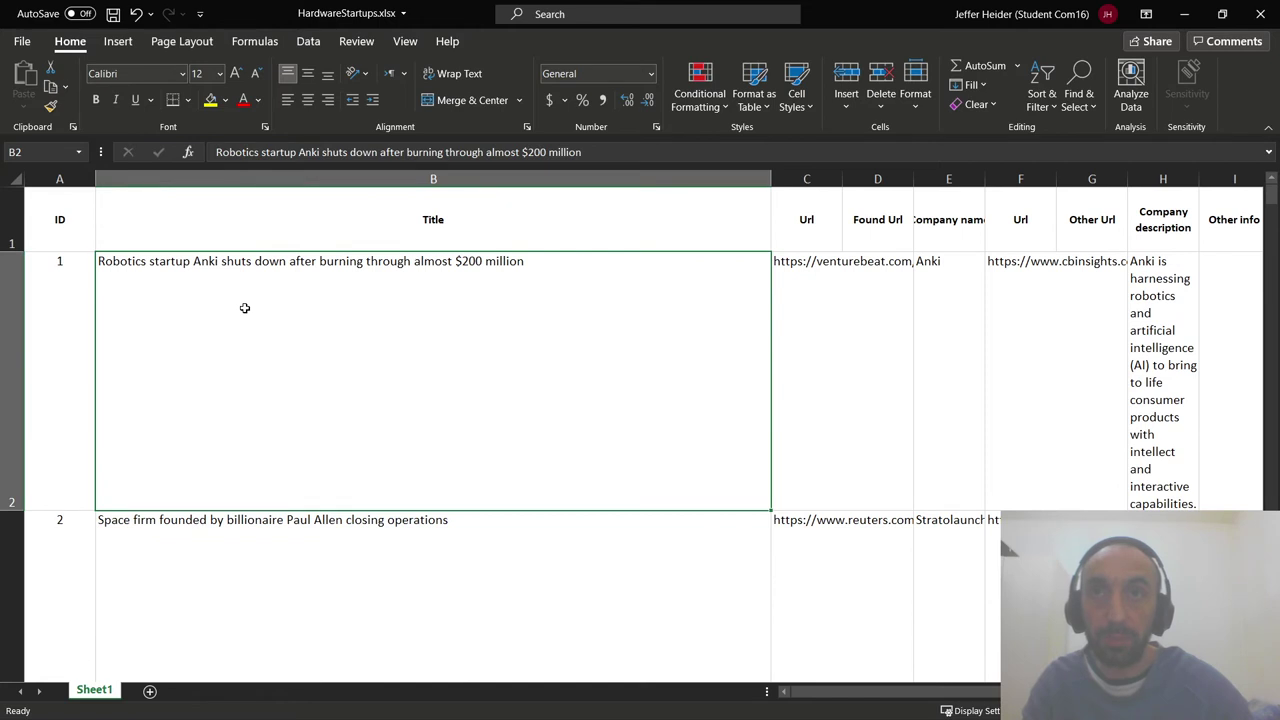
pyautogui.click(239, 538)
pyautogui.scroll(-3, 239, 538)
pyautogui.click(239, 538)
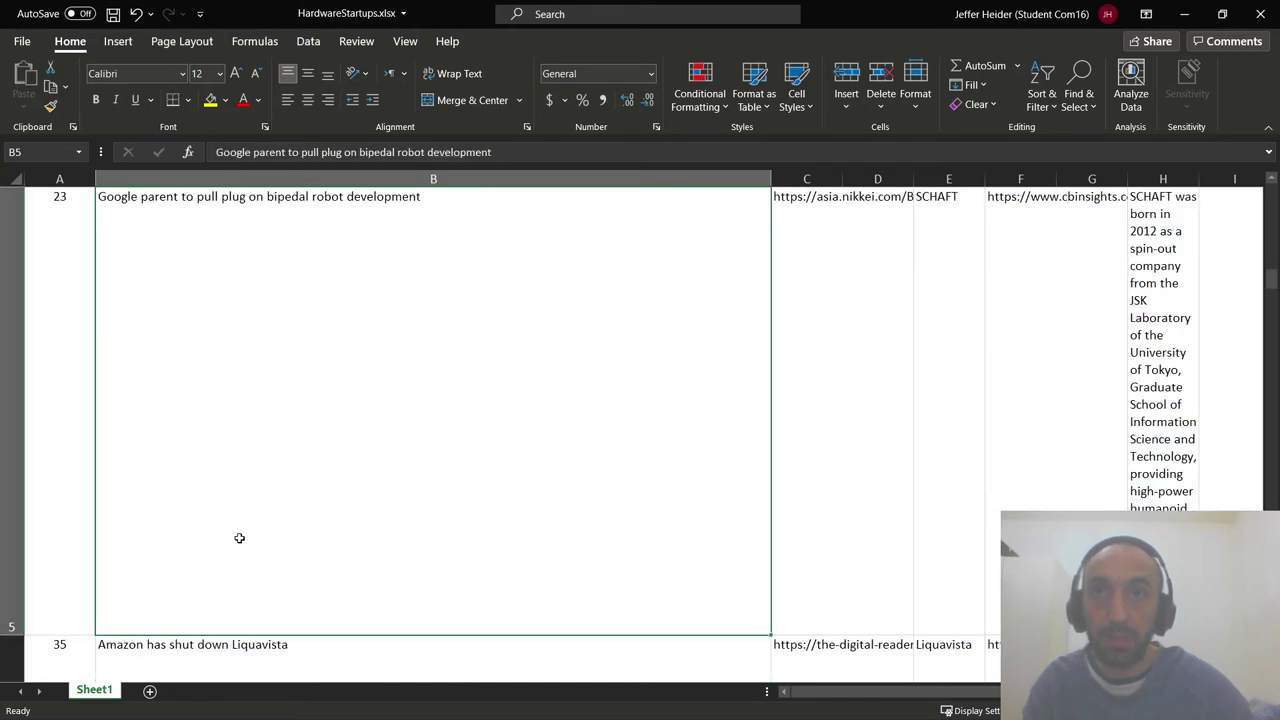
pyautogui.scroll(3, 239, 538)
# Step: Re-enter the unchanged article URL in C2 so that it becomes a hyperlink, and return the selection to B2
pyautogui.doubleClick(811, 268)
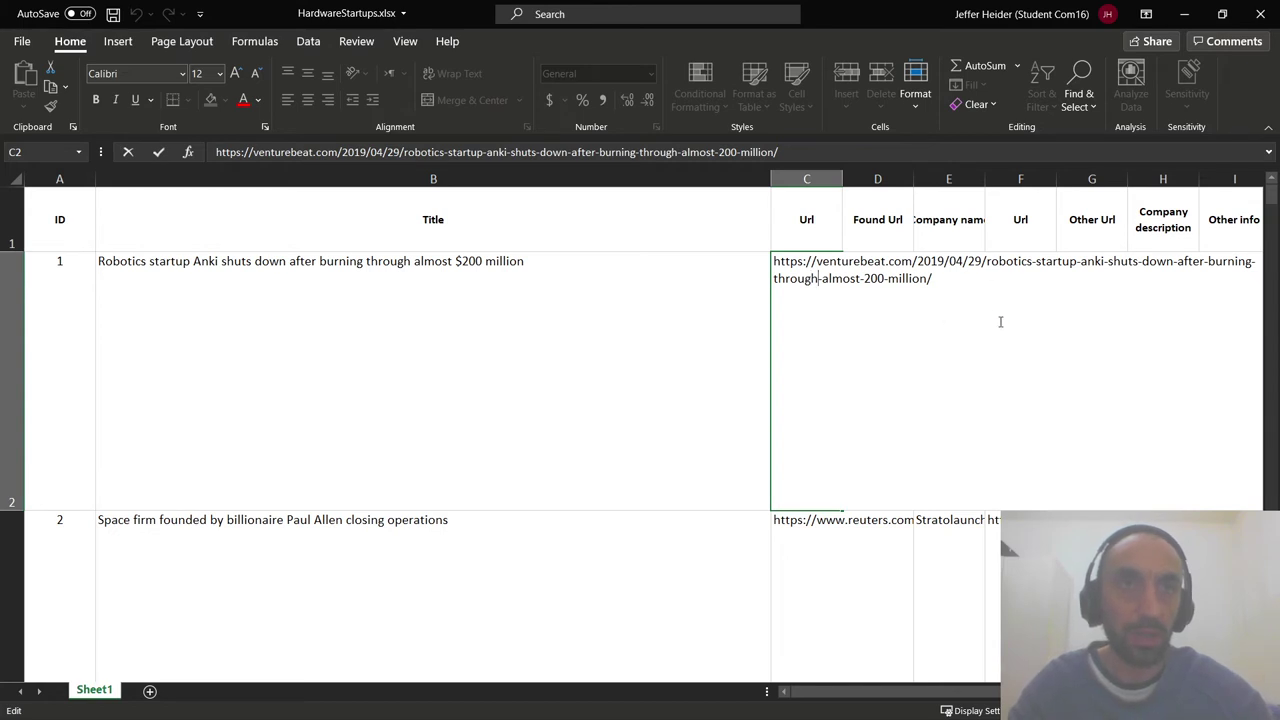
pyautogui.click(596, 340)
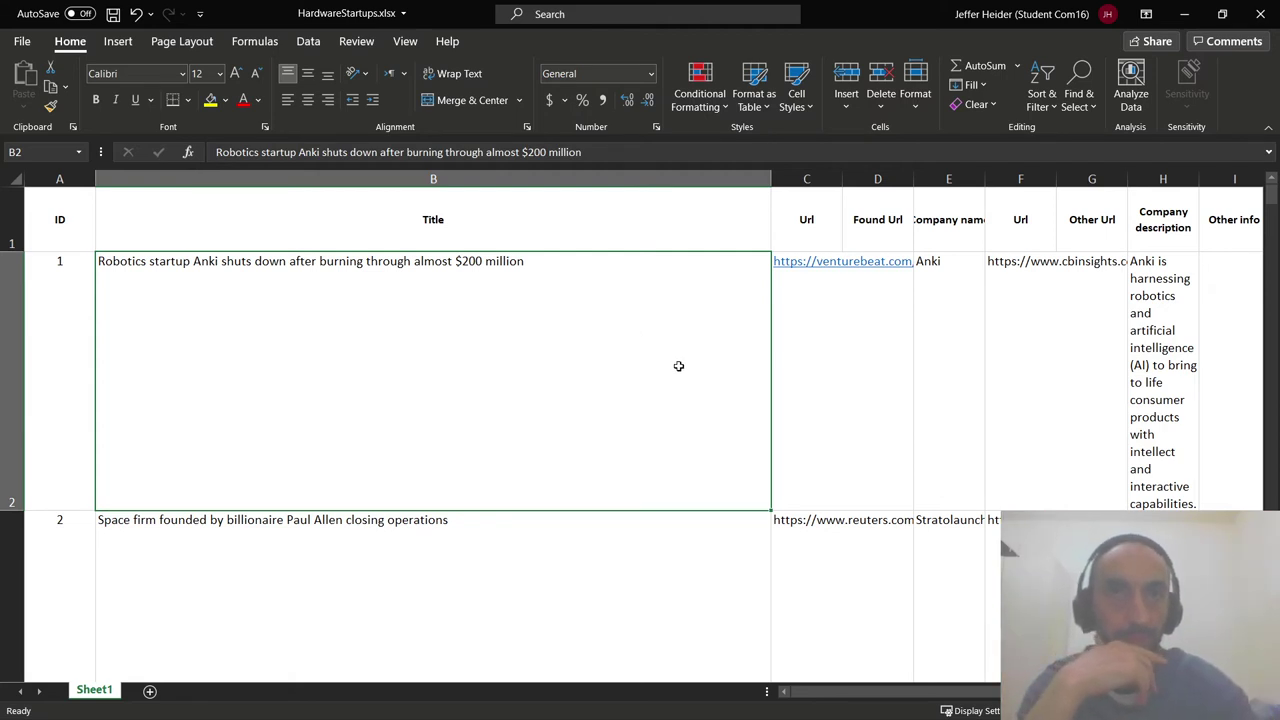
pyautogui.click(825, 370)
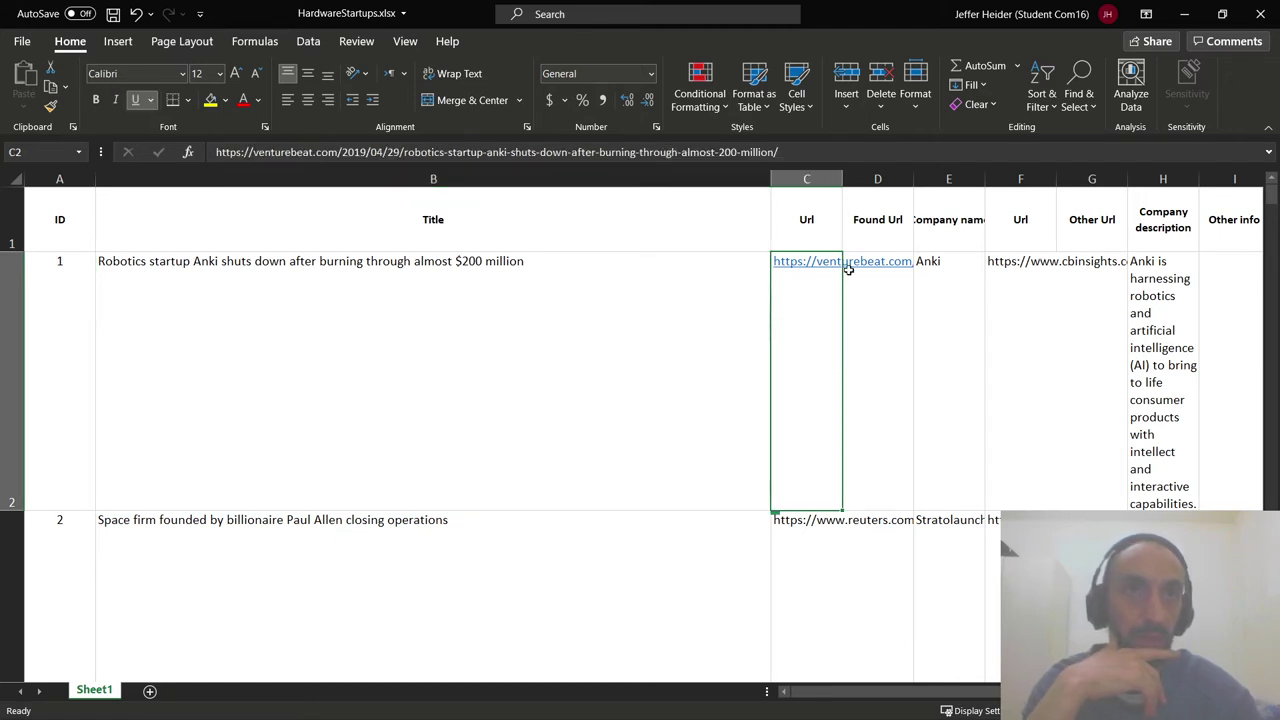
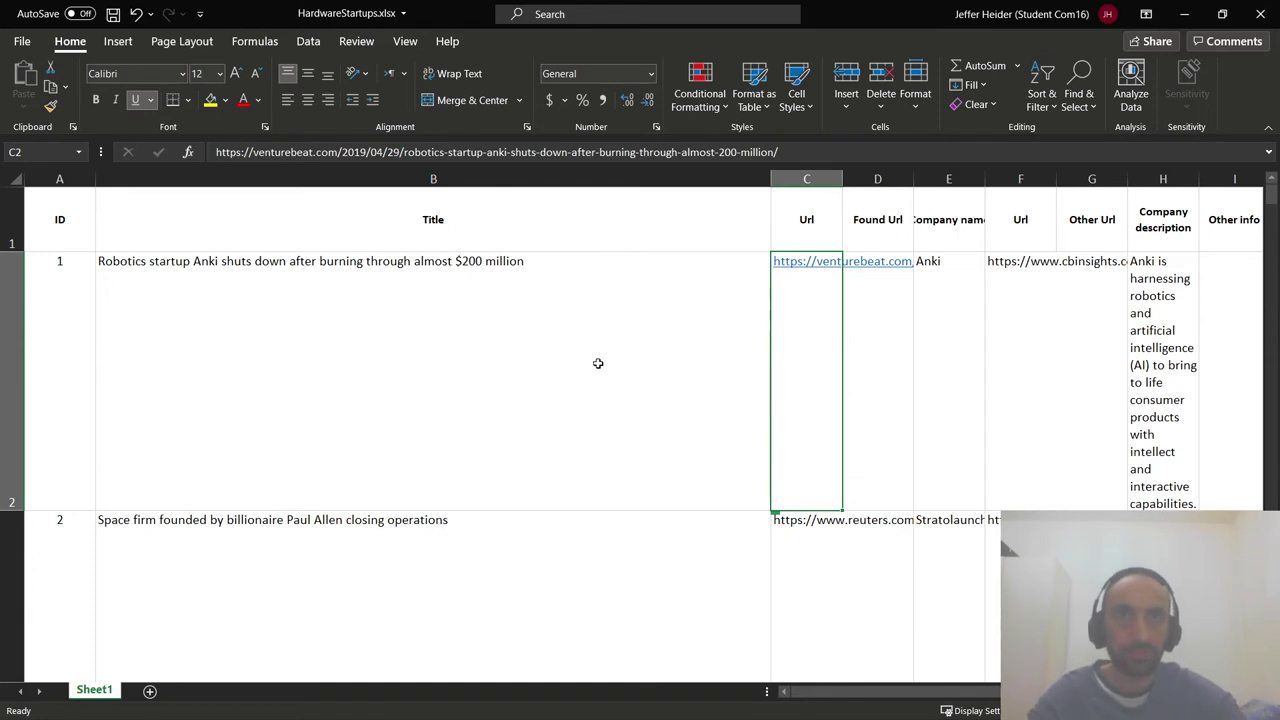
pyautogui.click(635, 418)
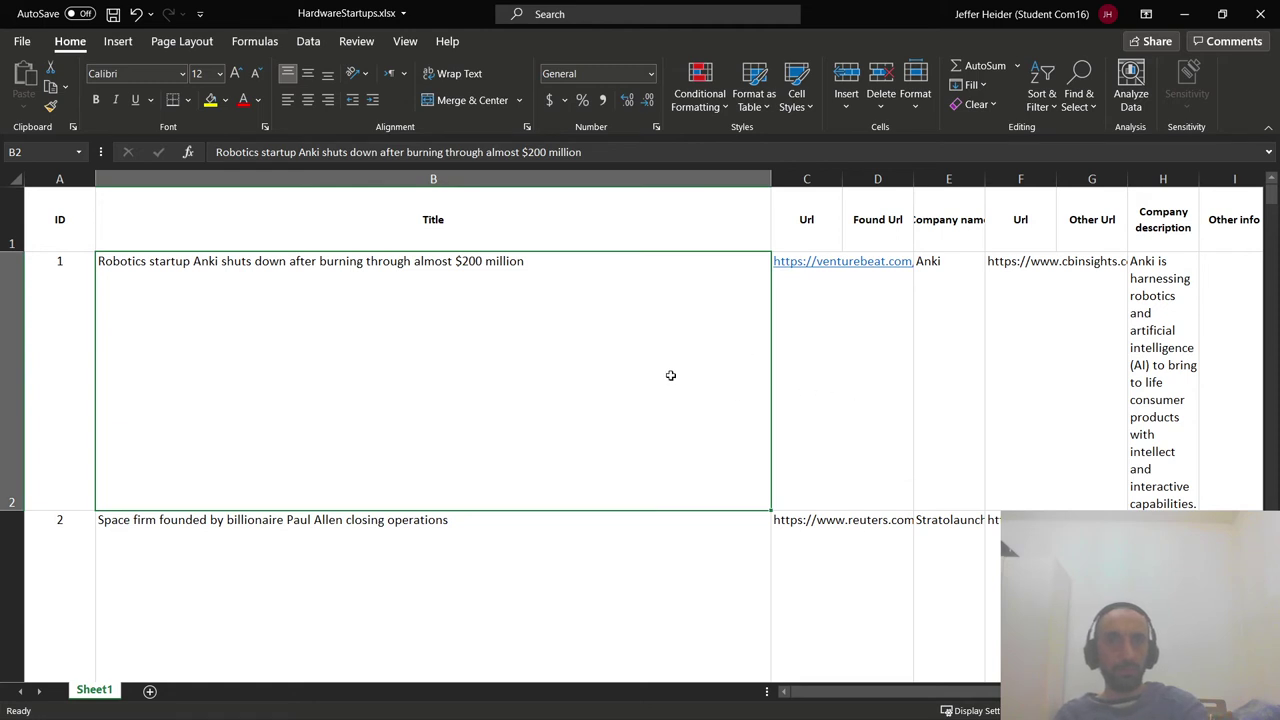
# Step: Show the Descriptive Statistics analysis tool with Labels in First Row and Output Range chosen, and close it without running the analysis
pyautogui.click(312, 44)
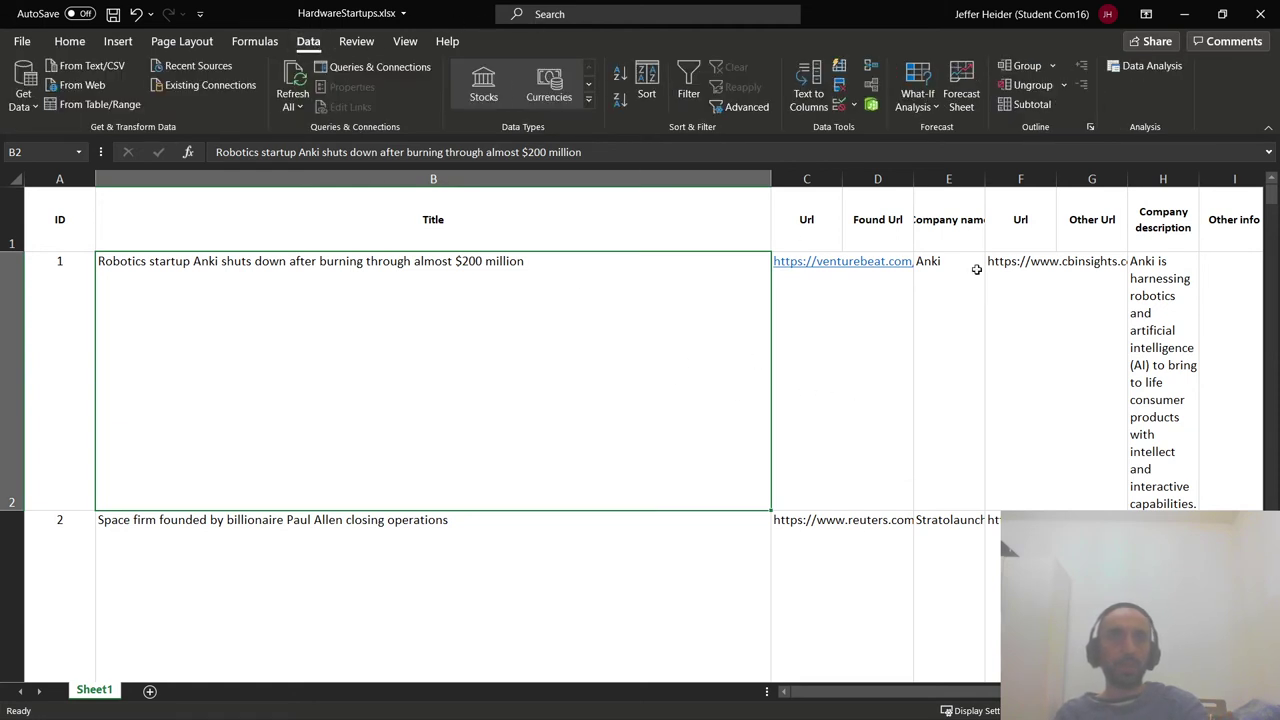
pyautogui.click(1137, 68)
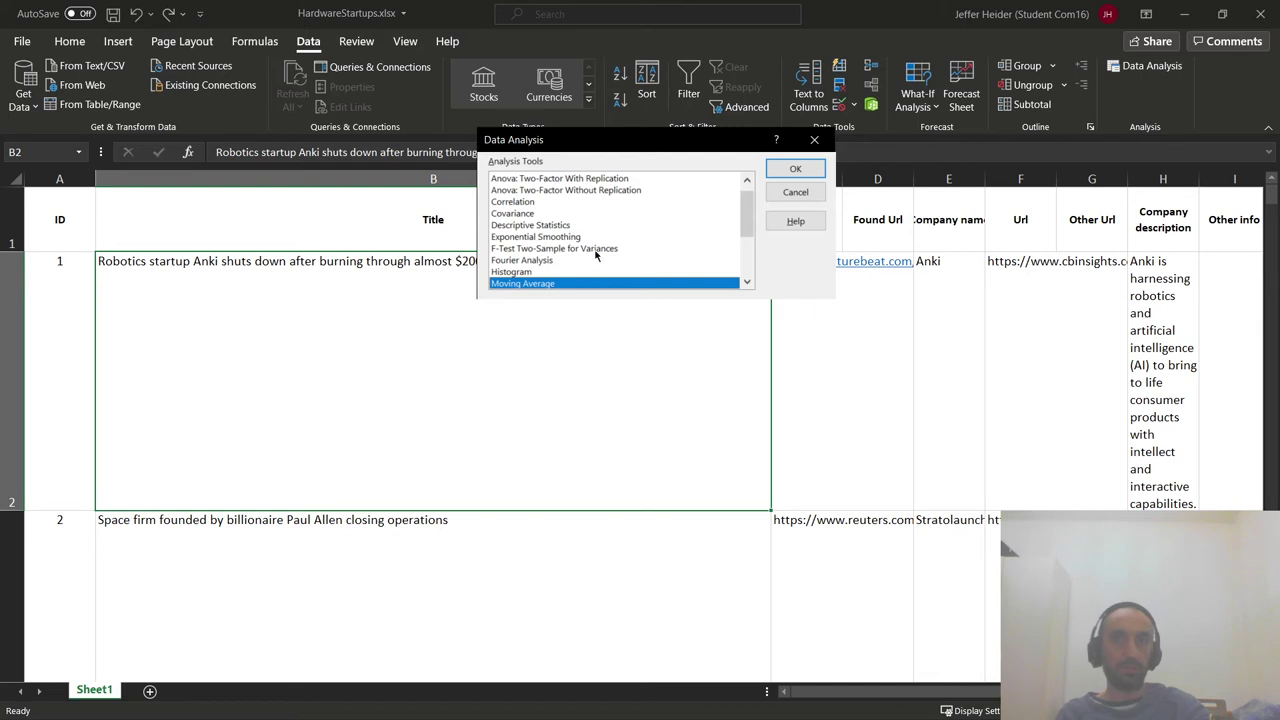
pyautogui.click(558, 227)
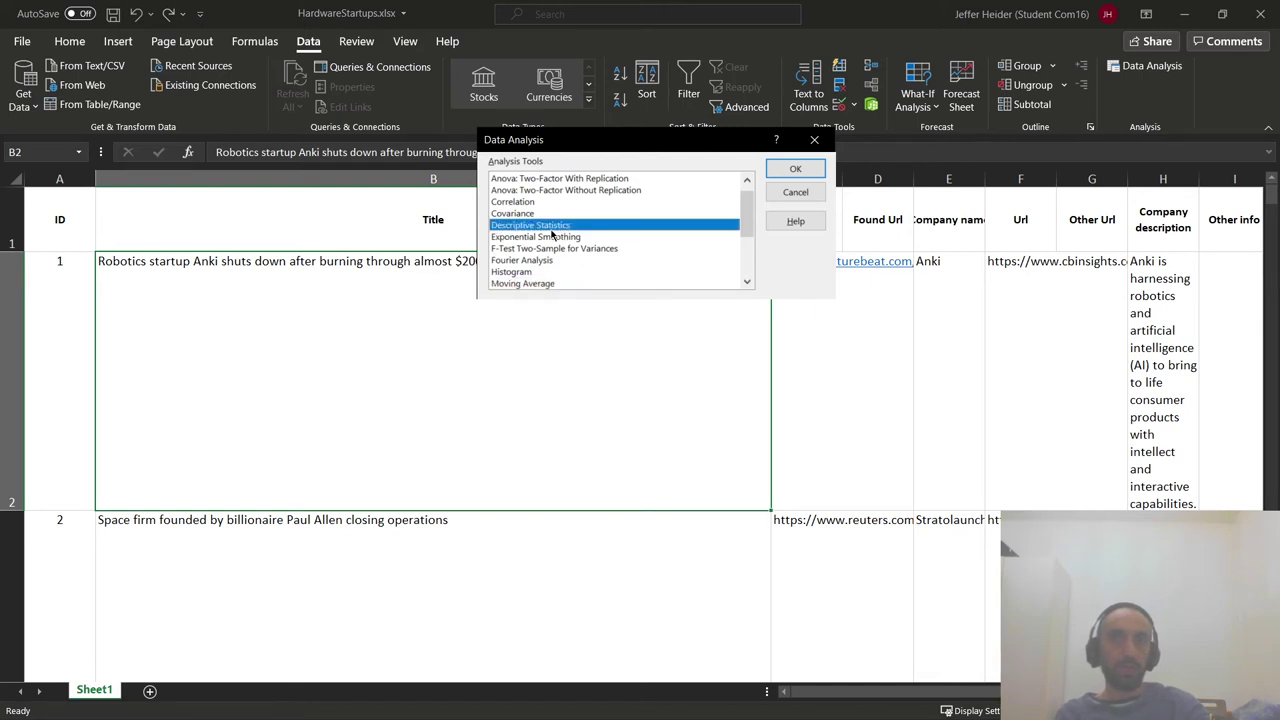
pyautogui.click(795, 168)
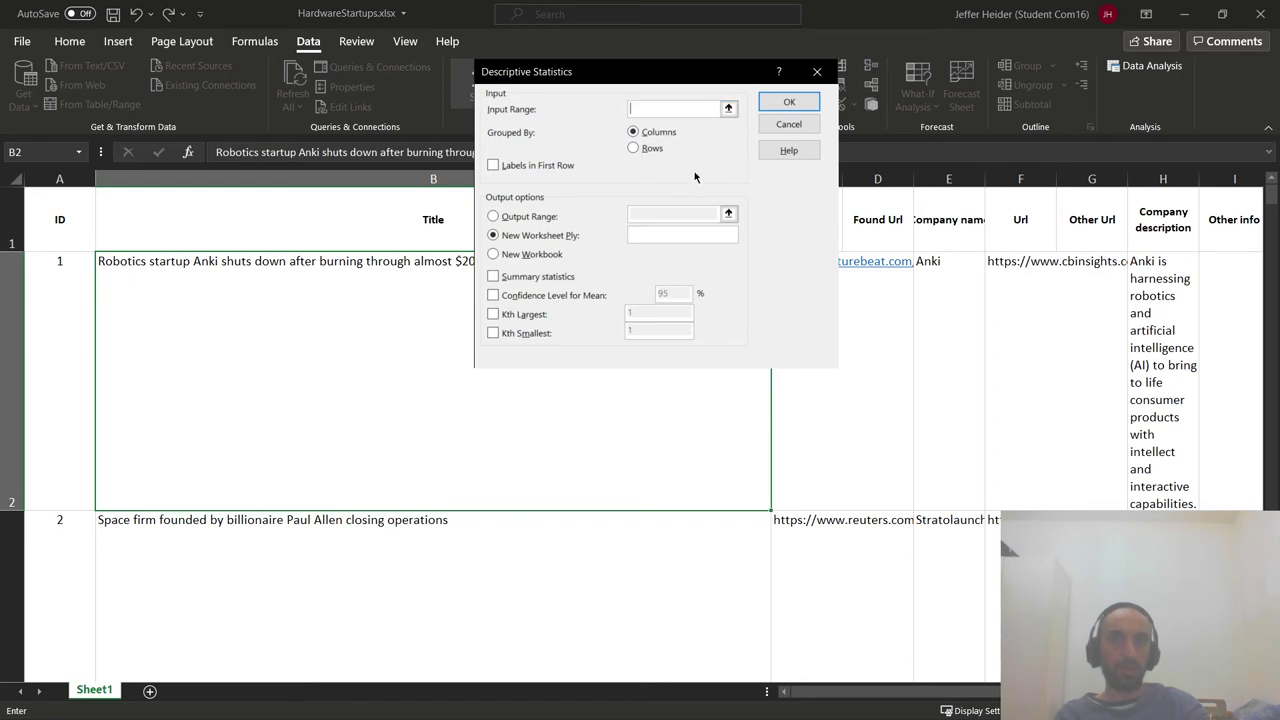
pyautogui.click(525, 166)
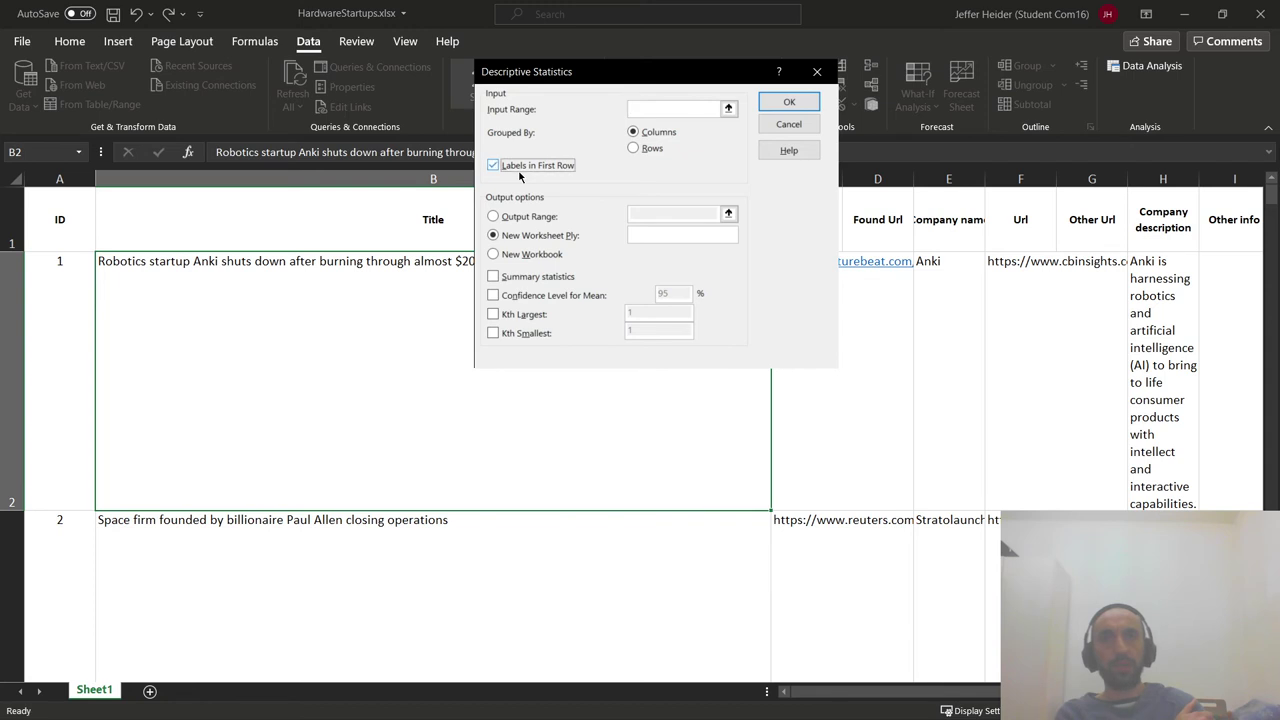
pyautogui.click(531, 217)
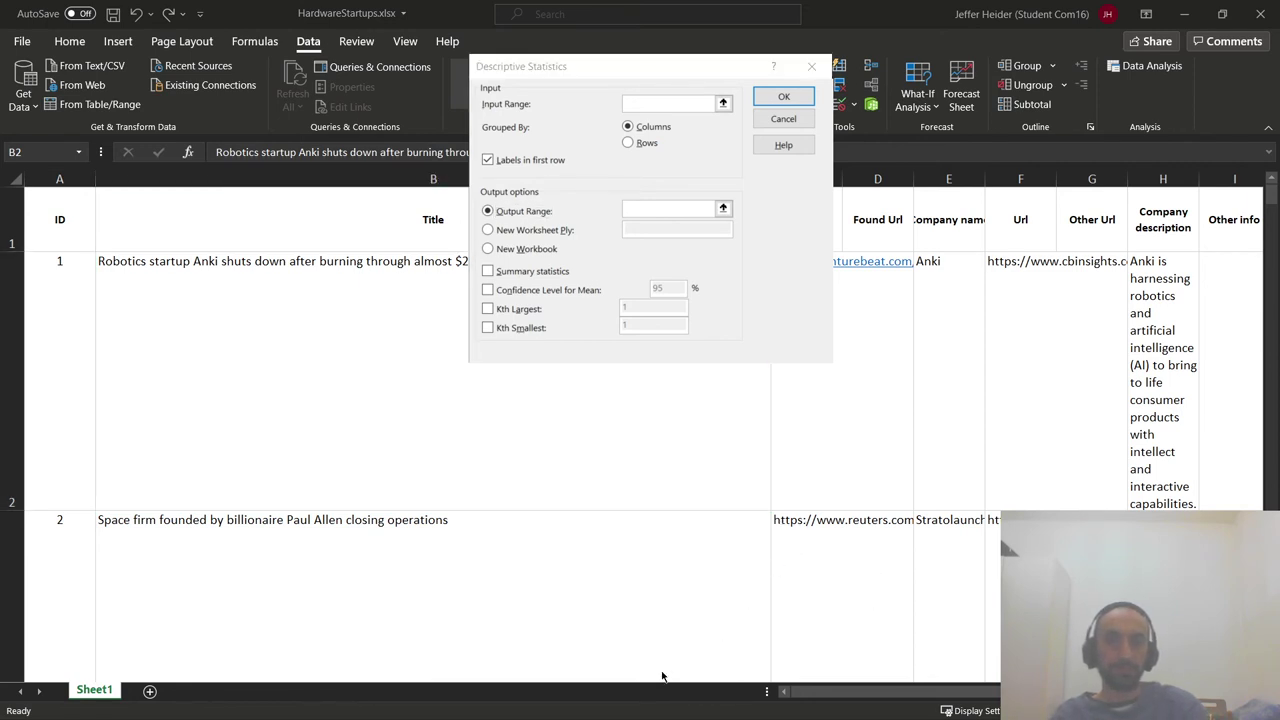
pyautogui.click(811, 66)
pyautogui.click(809, 134)
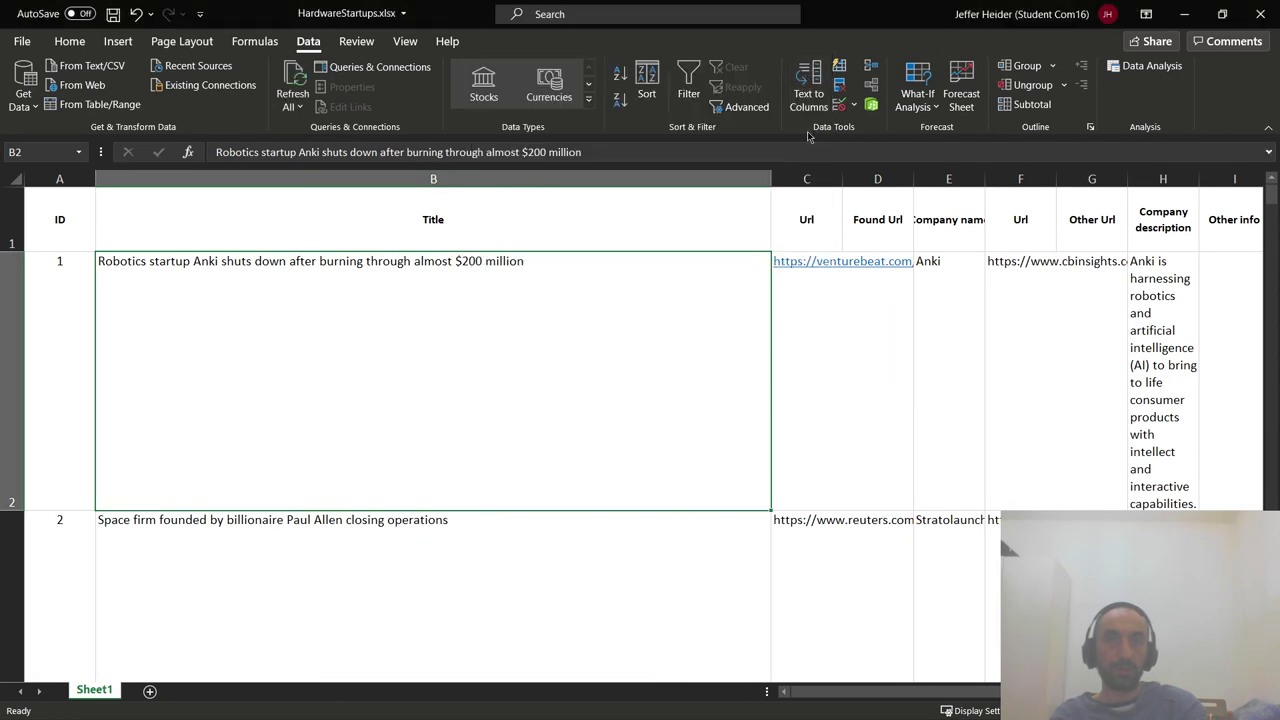
# Step: Switch to Startup Failure Post-Mortems 2021 First Update.xlsx, show its Data Analysis sheet, and format the Median in B5 as Number with two decimals
pyautogui.hotkey('alt', 'Tab')
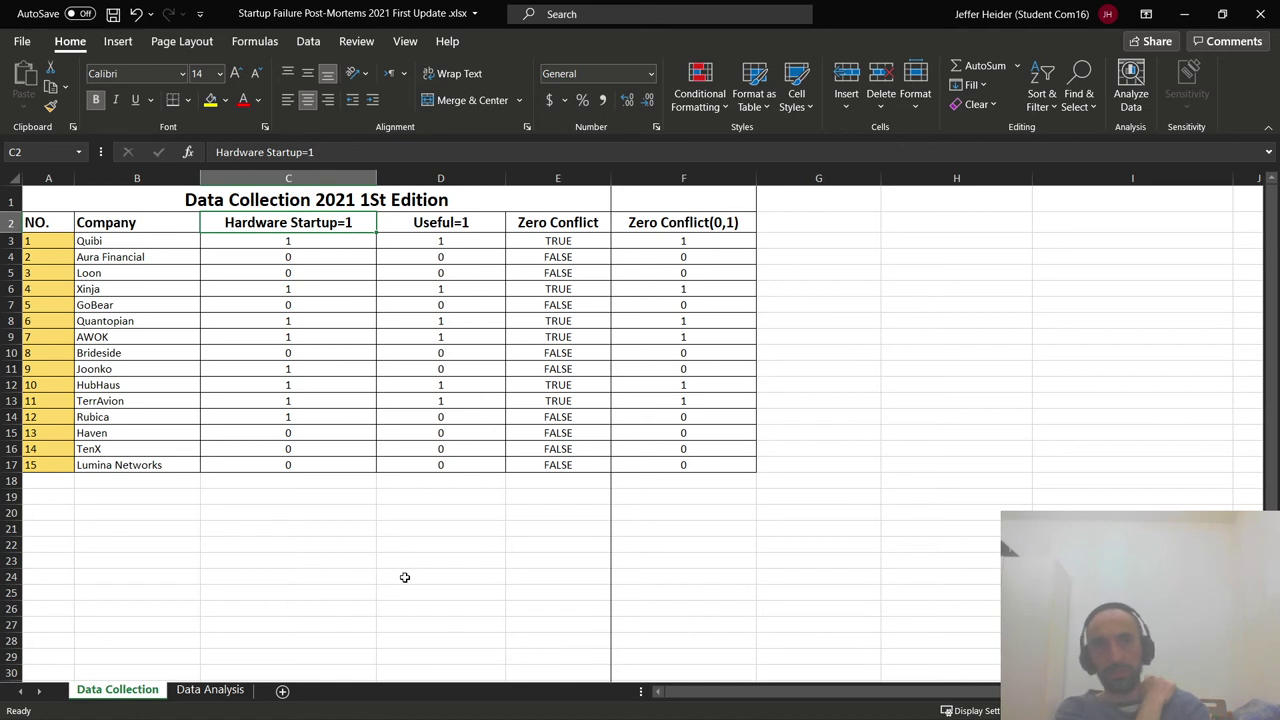
pyautogui.click(199, 694)
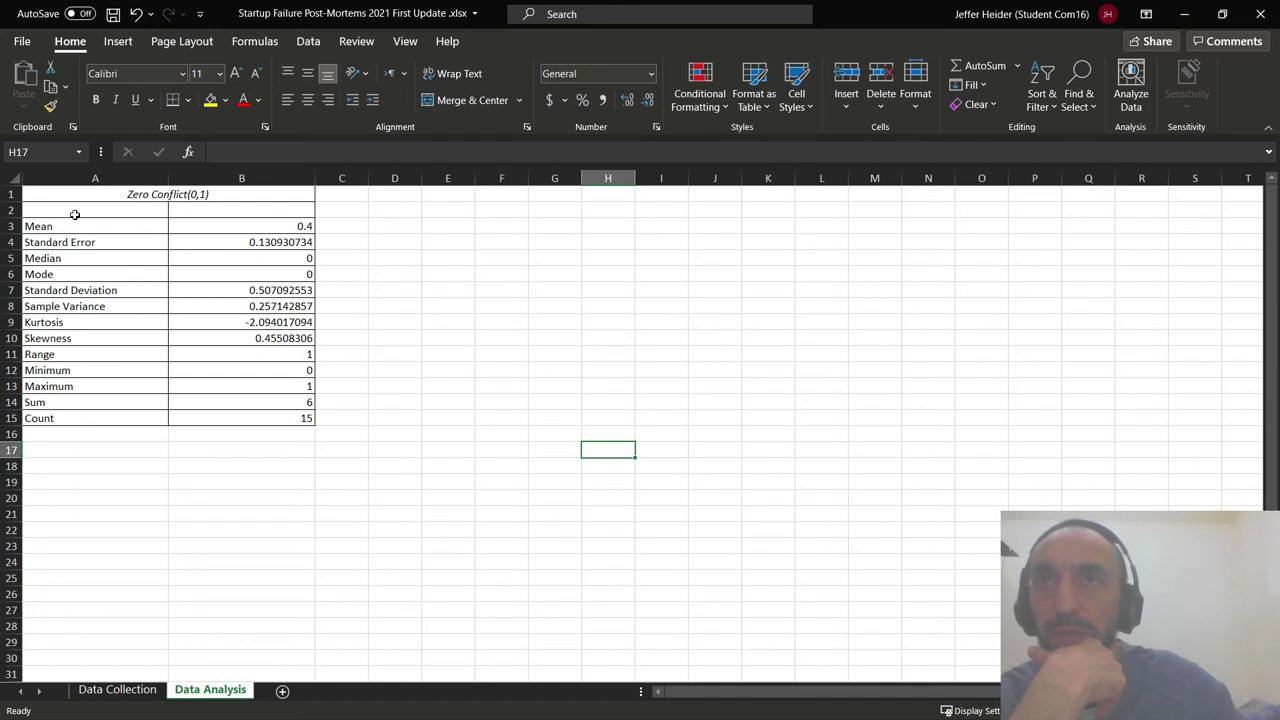
pyautogui.click(312, 259)
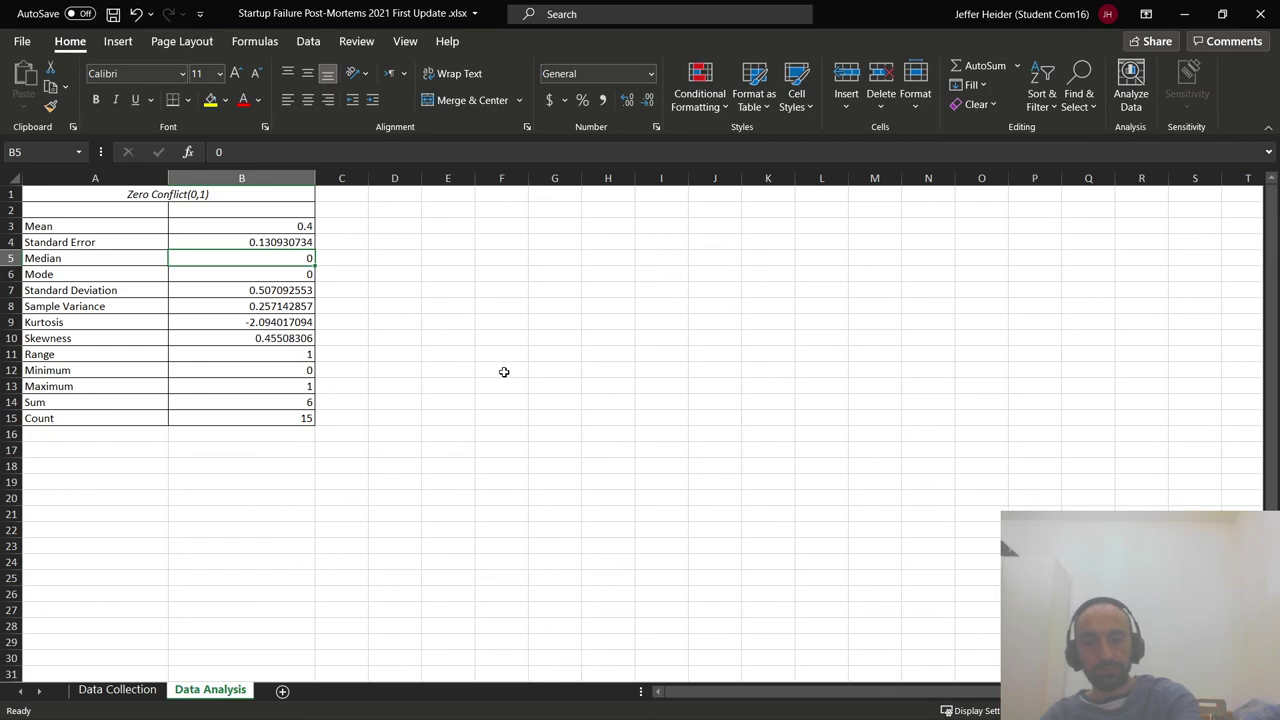
pyautogui.hotkey('ctrl', 'z')
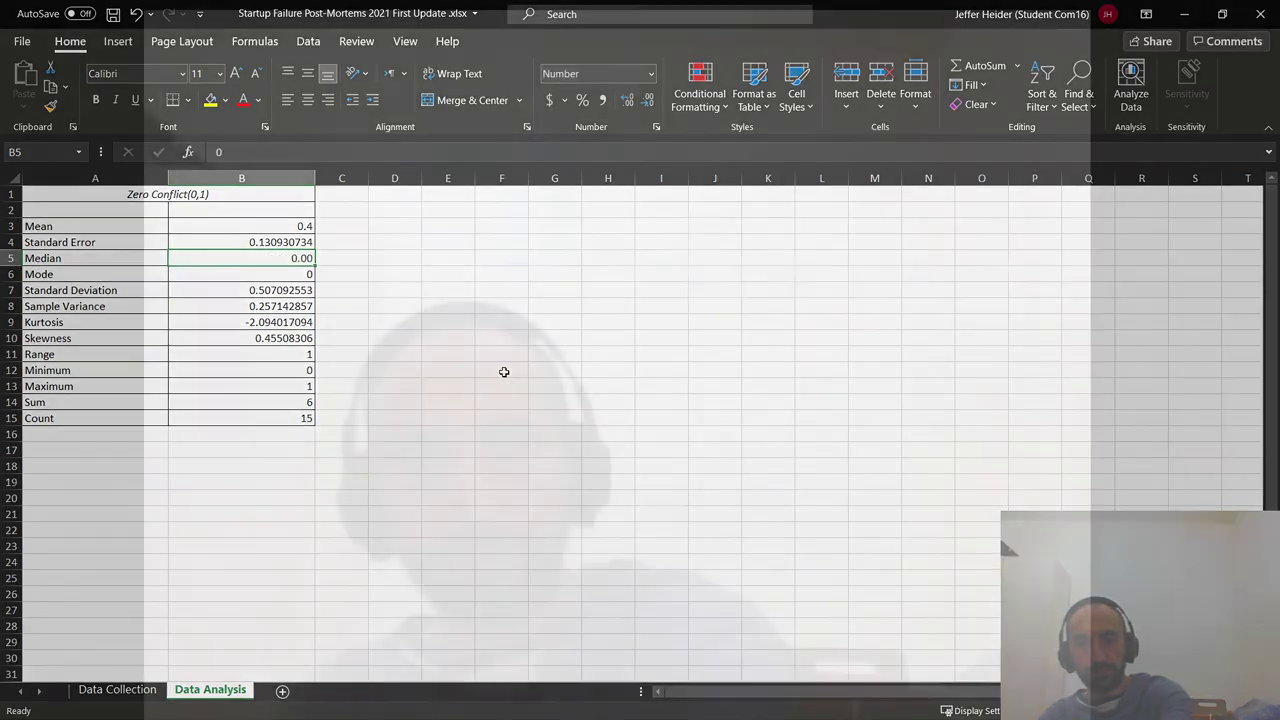